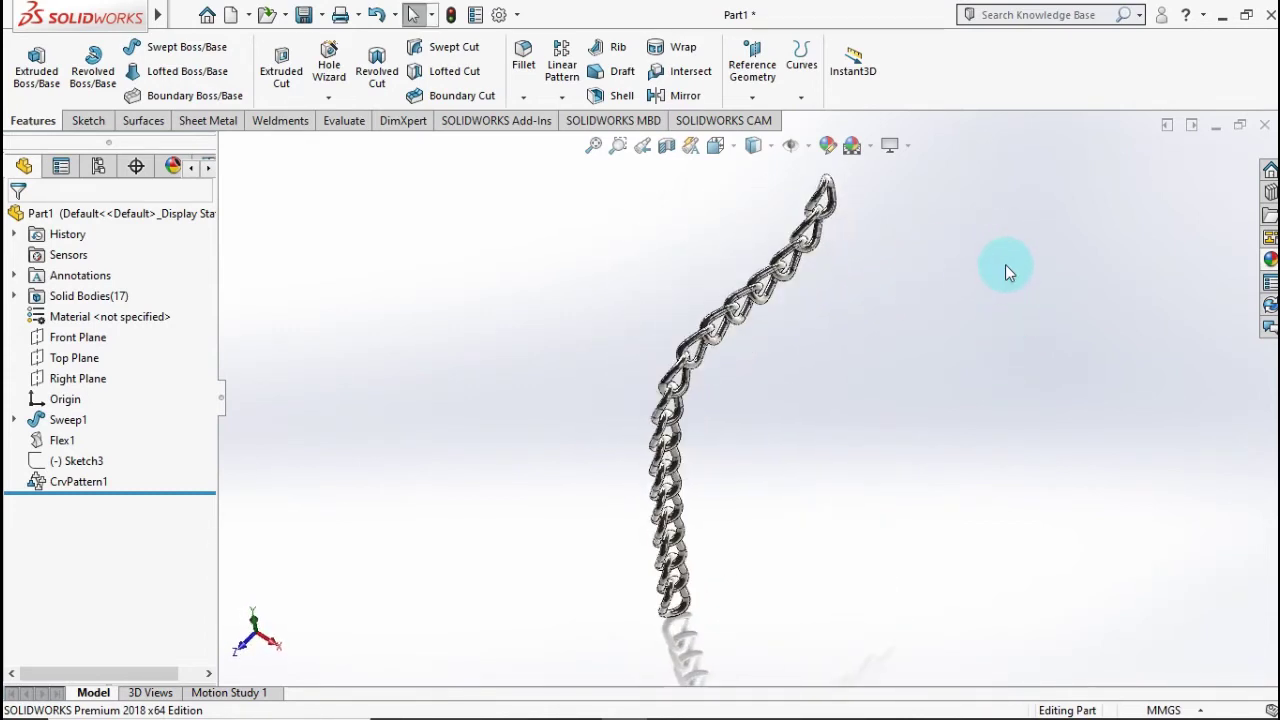
Sketch a vertical straight slot on the Right Plane starting at the origin, about 62 mm between centres and 47 mm wide.
{"action": "key", "text": "ctrl+7"}
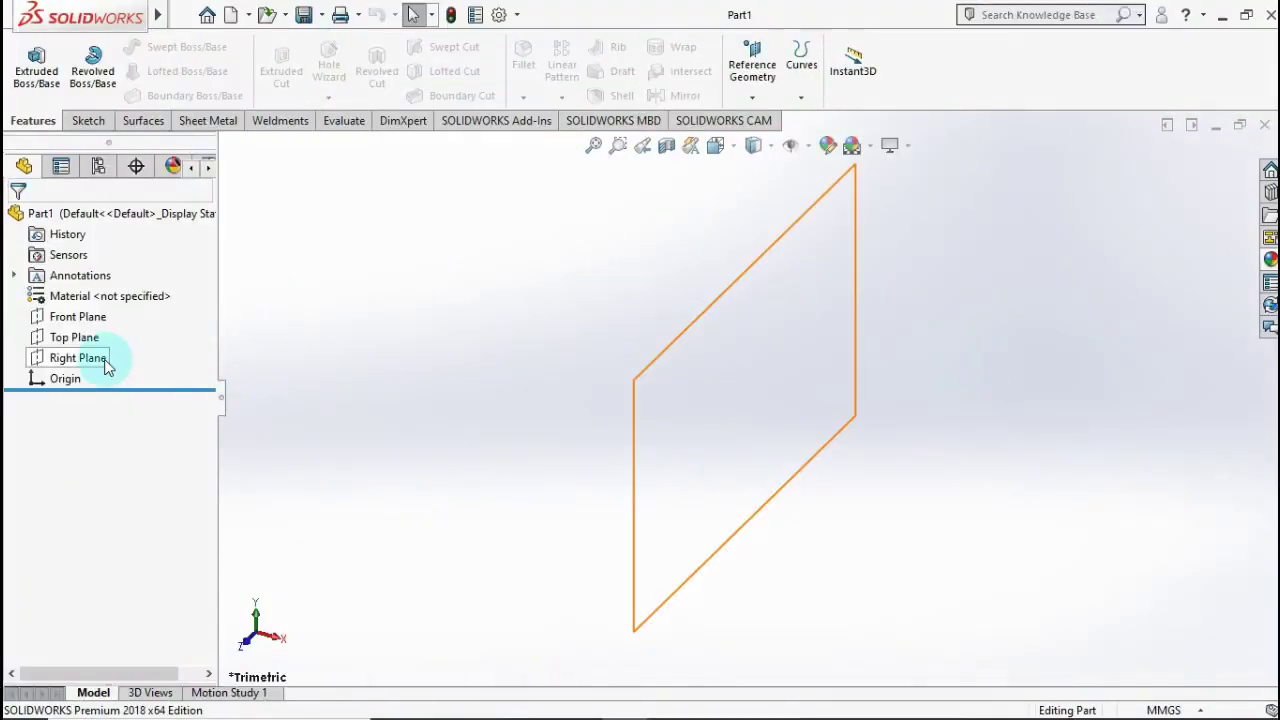
{"action": "left_click", "coordinate": [105, 359]}
{"action": "left_click", "coordinate": [127, 331]}
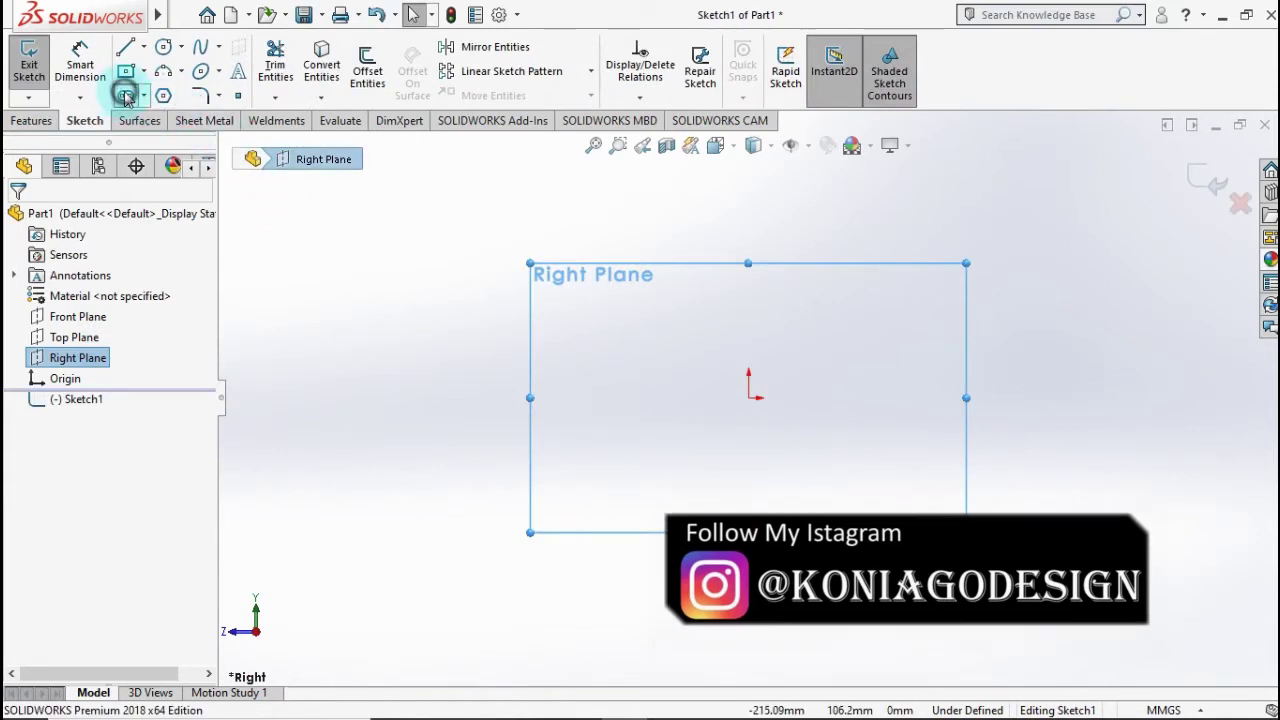
{"action": "left_click", "coordinate": [125, 95]}
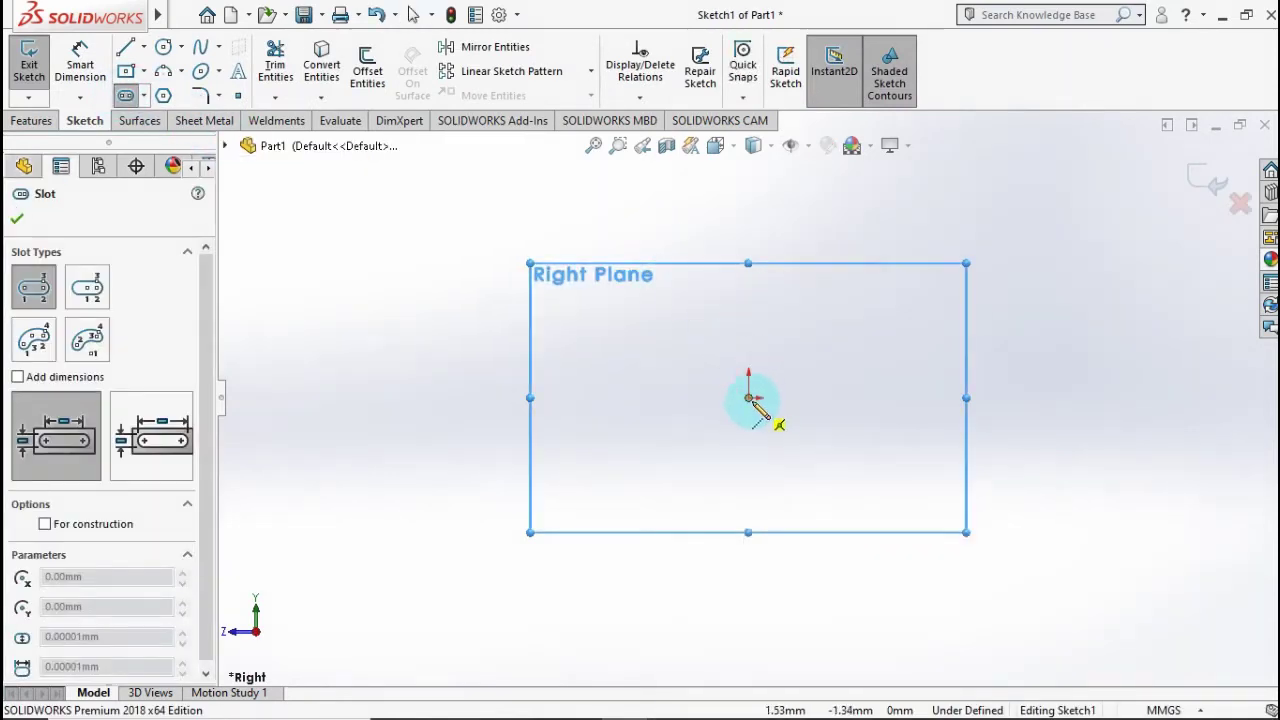
{"action": "left_click", "coordinate": [749, 397]}
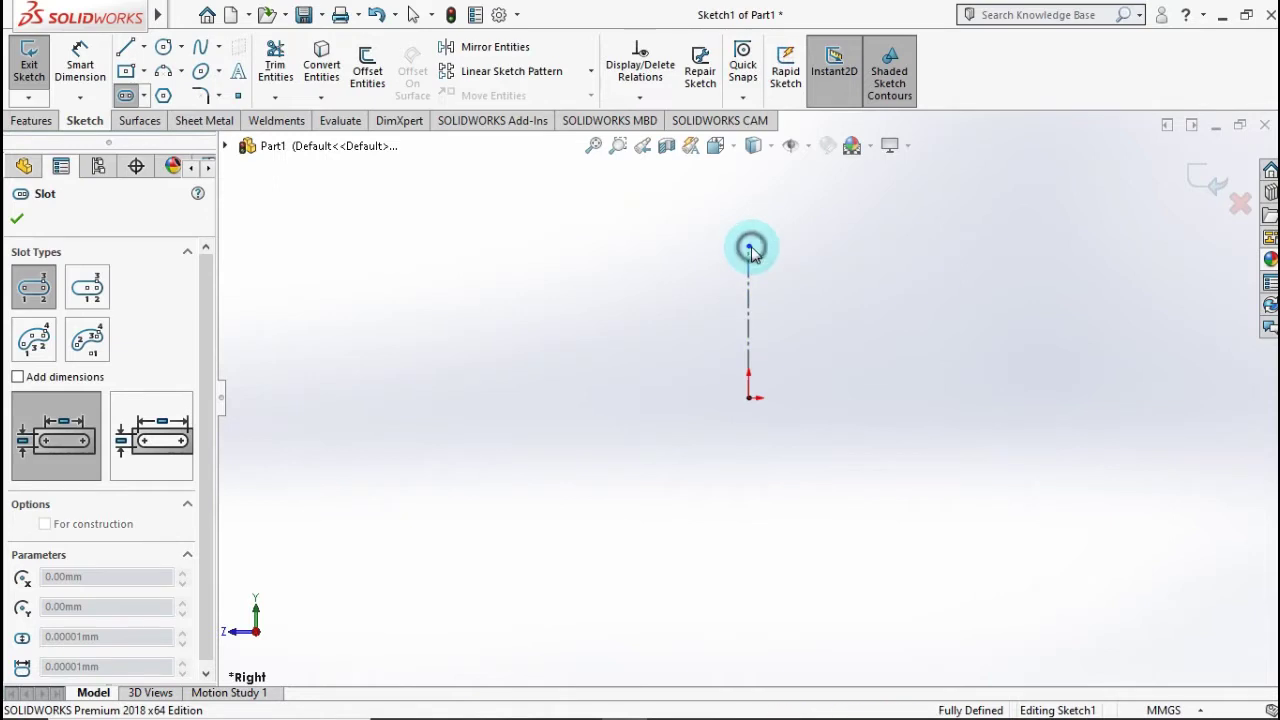
{"action": "left_click", "coordinate": [750, 249]}
{"action": "left_click", "coordinate": [810, 221]}
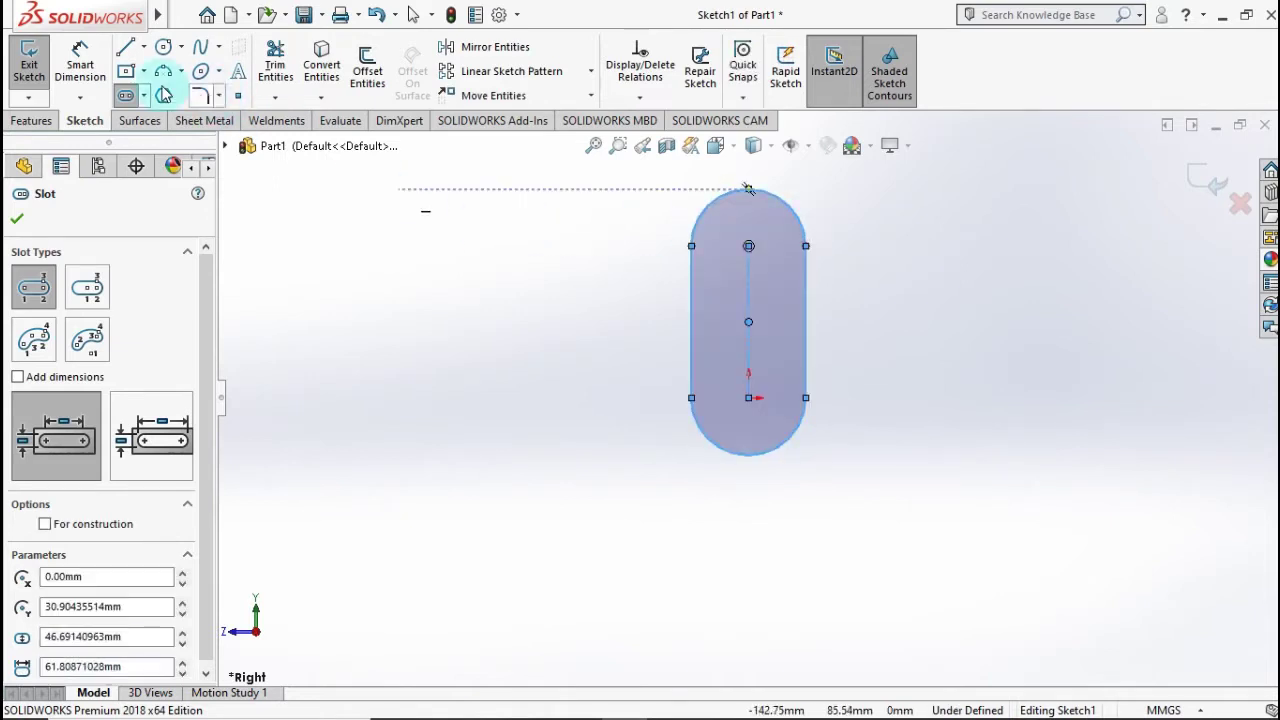
Dimension the slot's centre-to-centre length to 10 mm.
{"action": "left_click", "coordinate": [80, 62]}
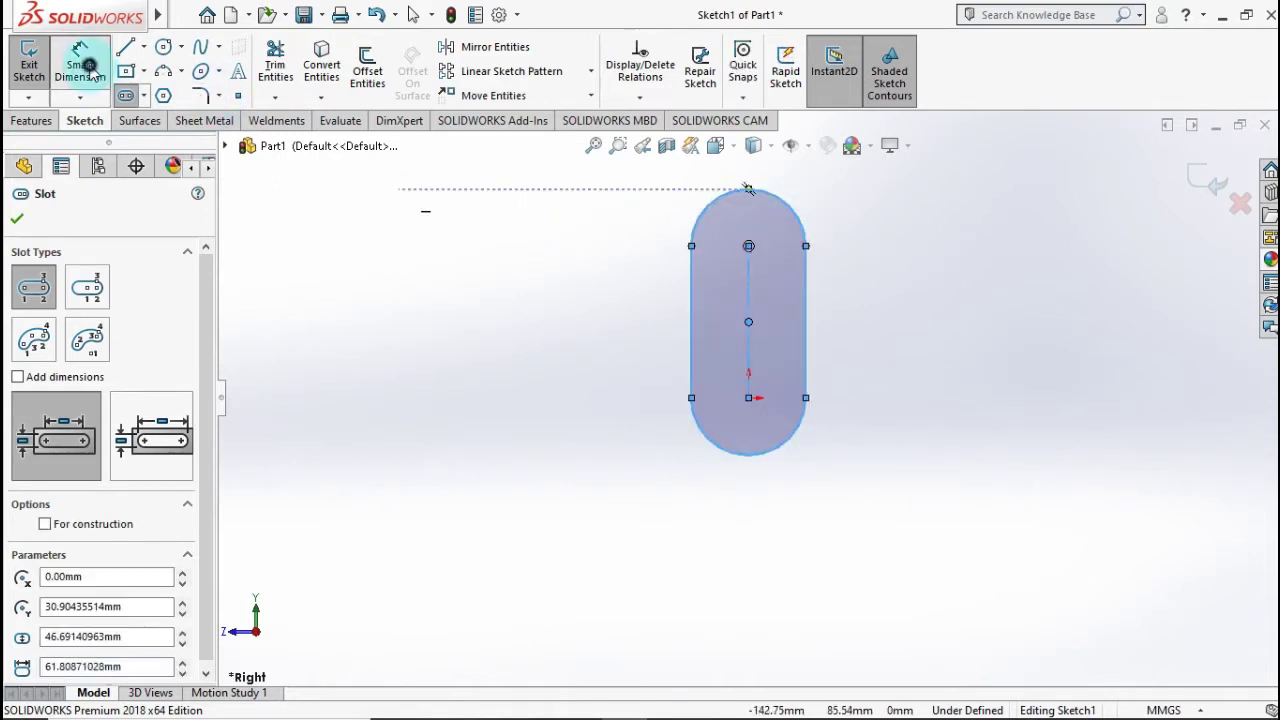
{"action": "left_click", "coordinate": [748, 299]}
{"action": "left_click", "coordinate": [574, 315]}
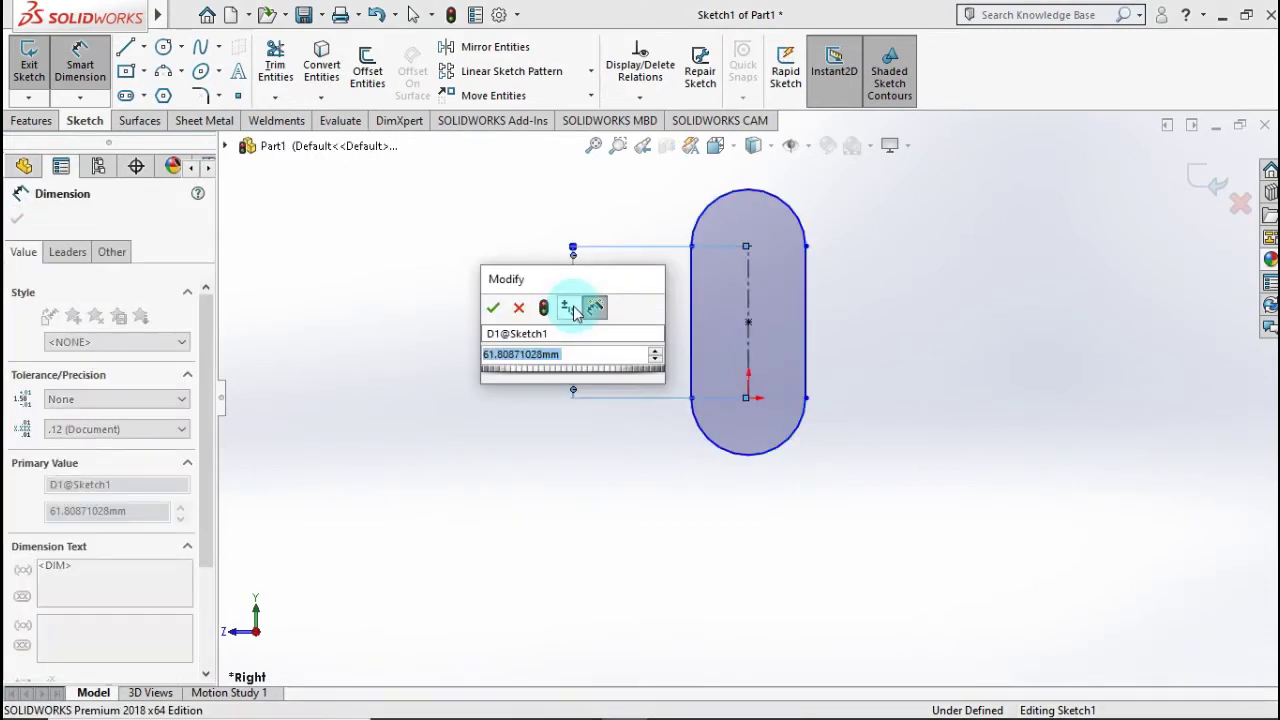
{"action": "type", "text": "10"}
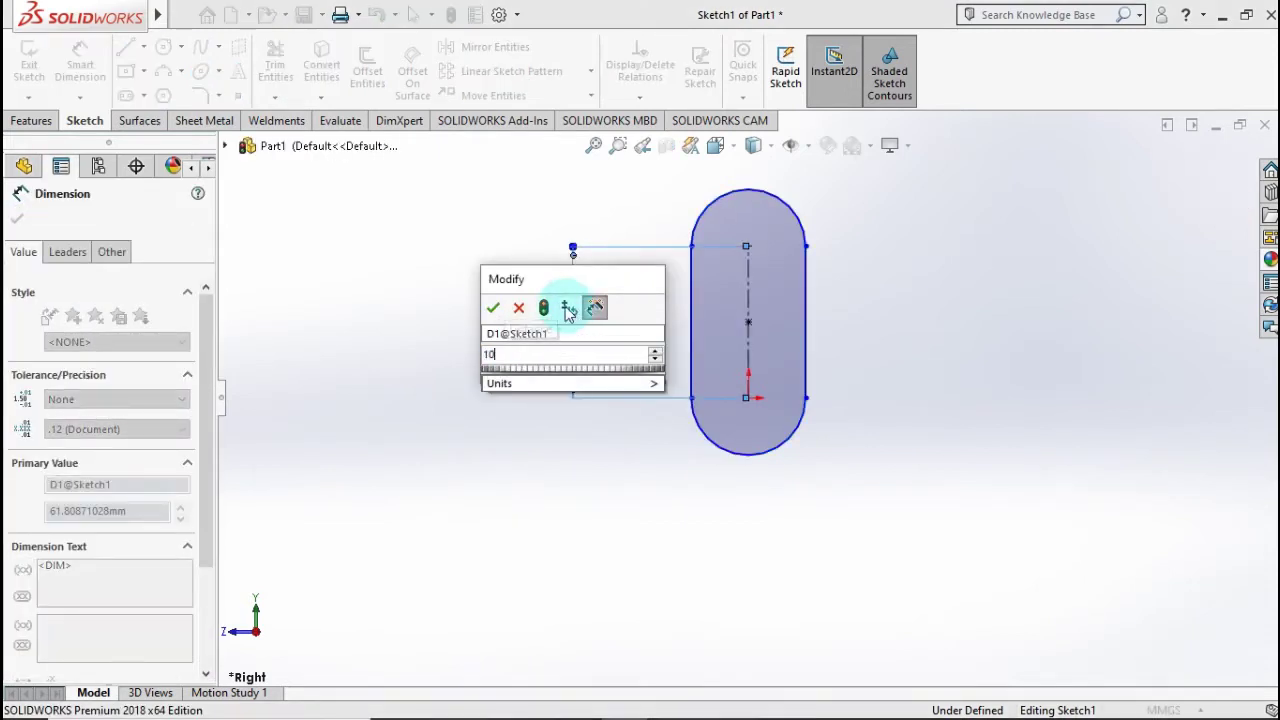
{"action": "left_click", "coordinate": [494, 307]}
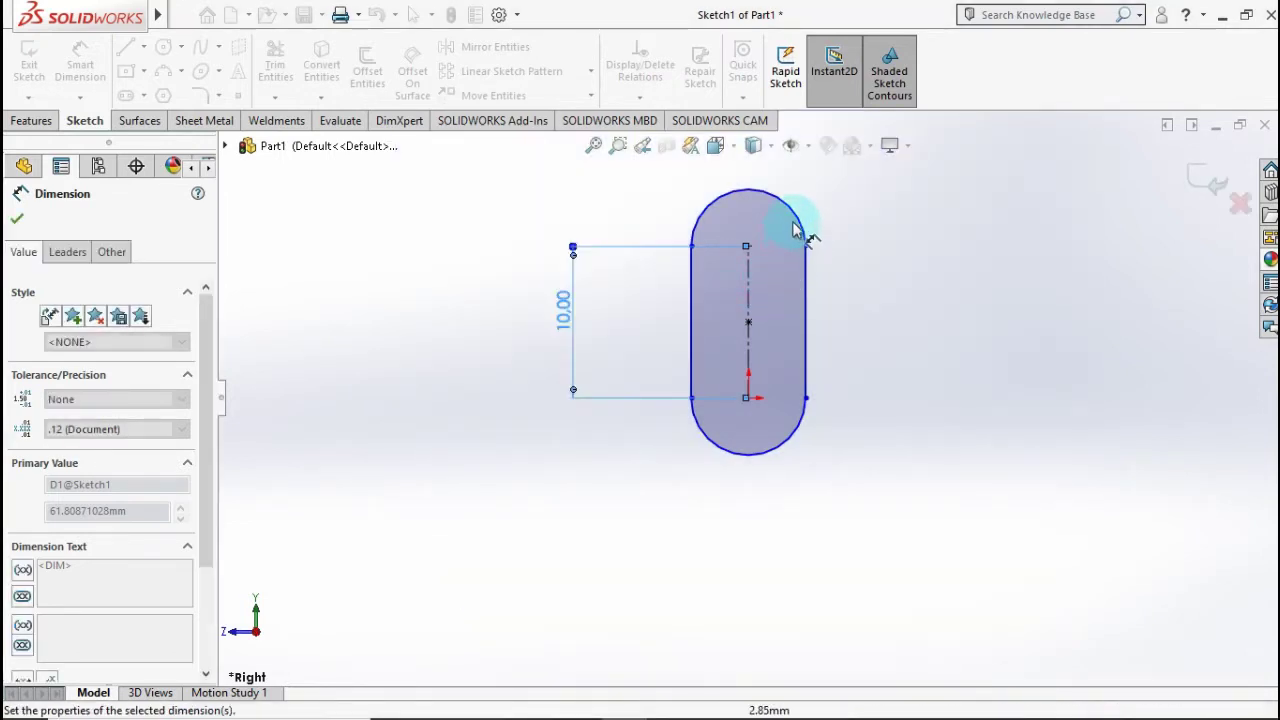
Dimension the slot's end arc radius to 10 mm and finish the sketch.
{"action": "left_click", "coordinate": [851, 215]}
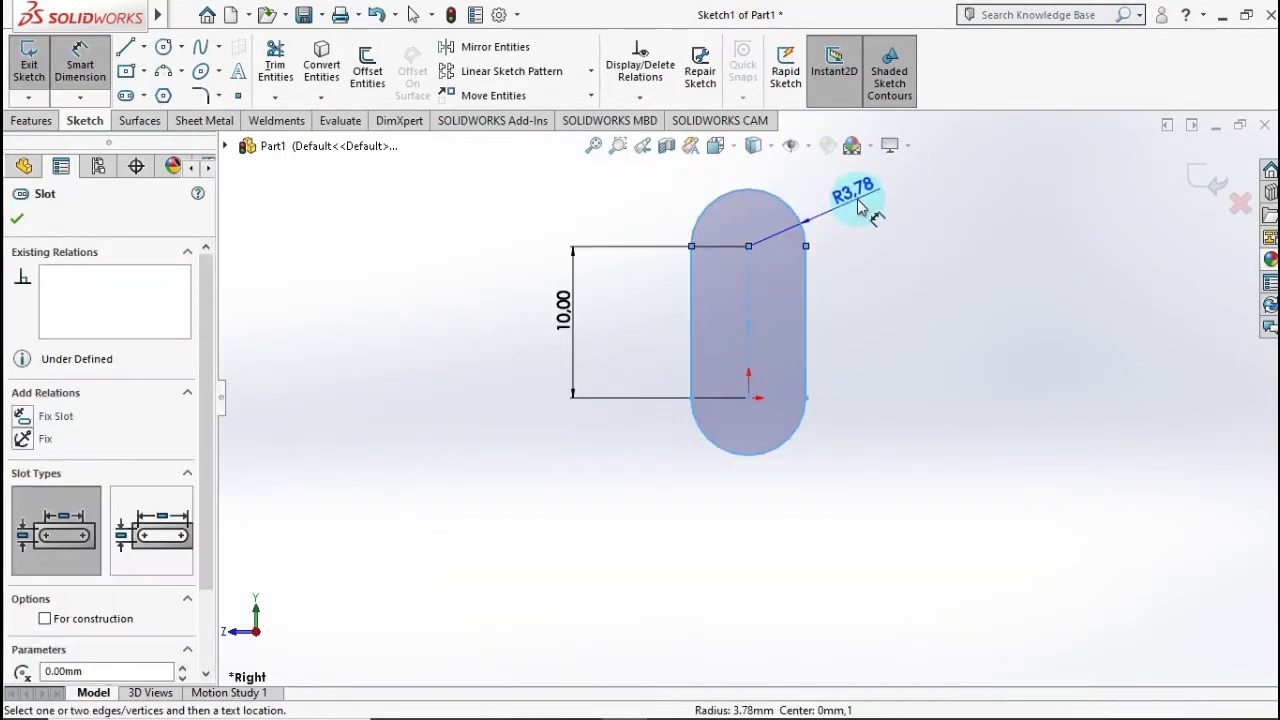
{"action": "left_click", "coordinate": [860, 200]}
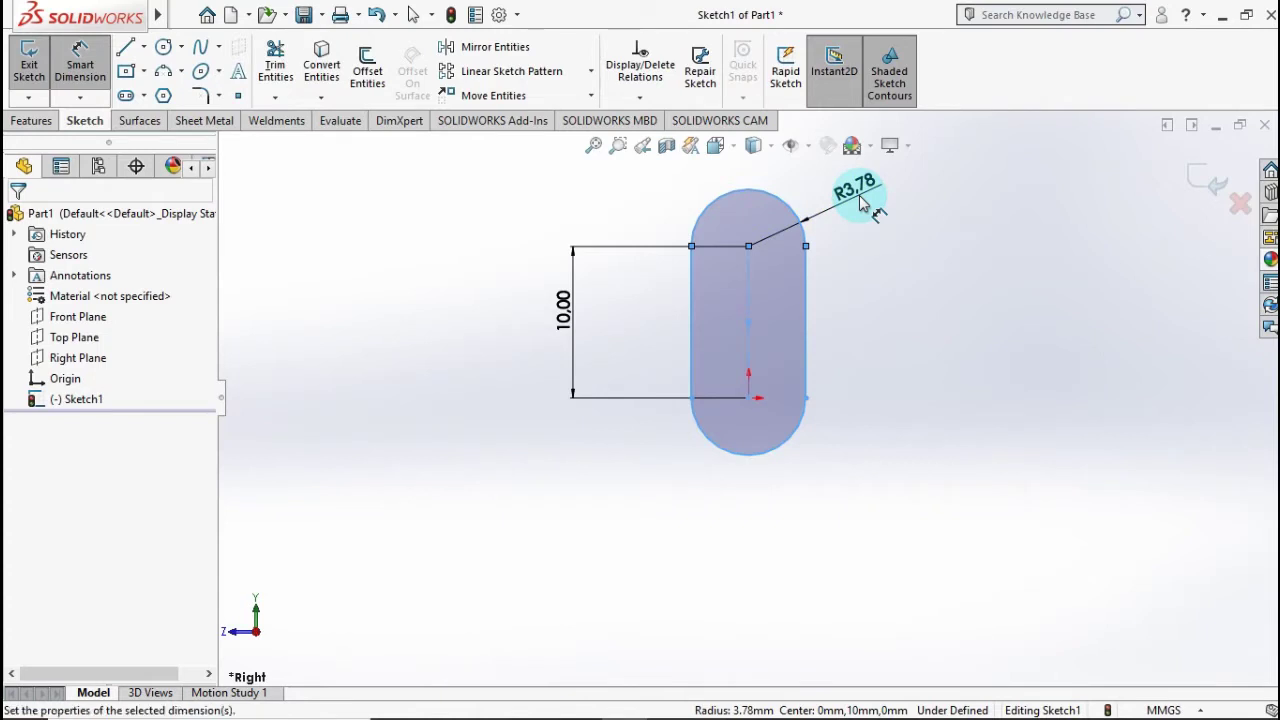
{"action": "type", "text": "10"}
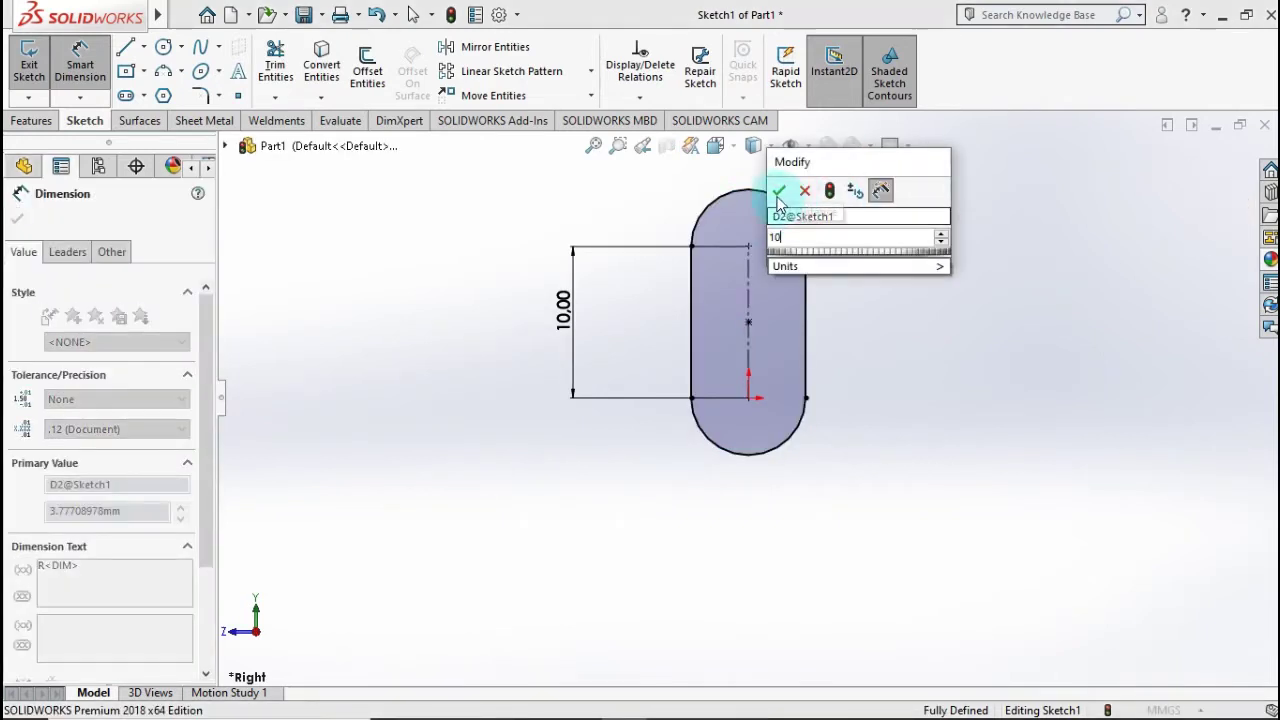
{"action": "left_click", "coordinate": [778, 190]}
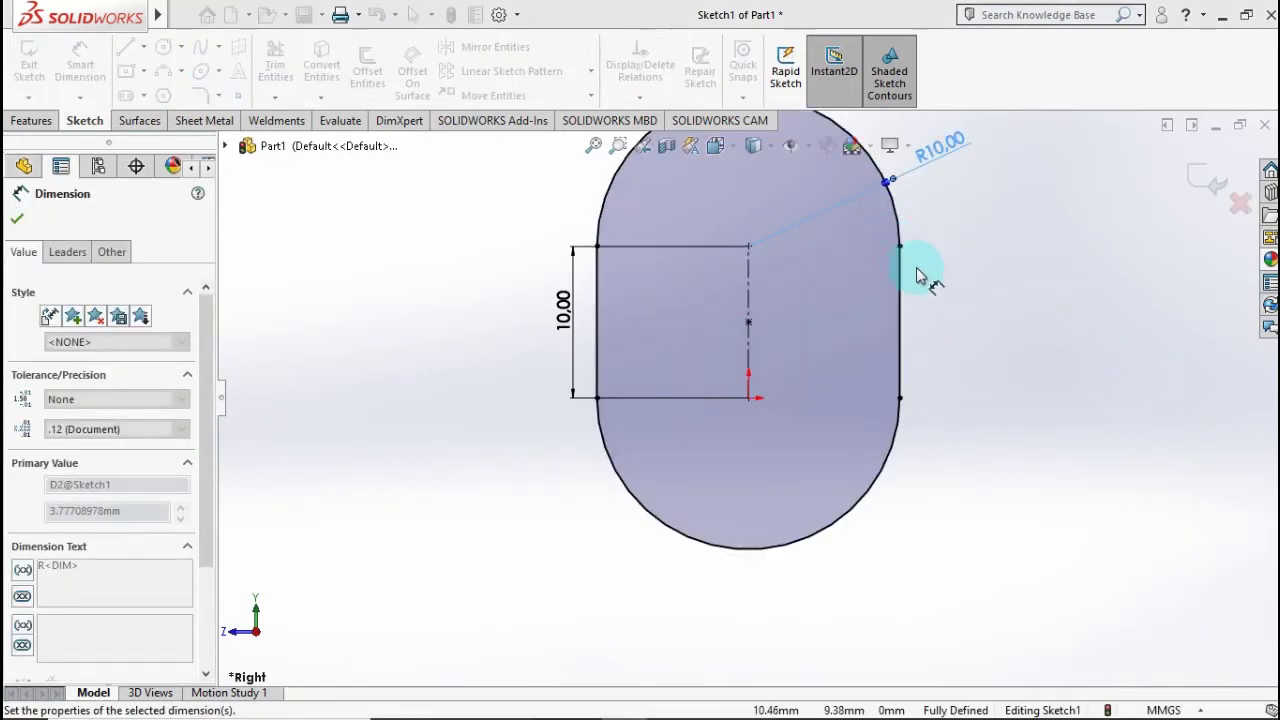
{"action": "scroll", "coordinate": [970, 262], "scroll_direction": "up", "scroll_amount": 3}
{"action": "scroll", "coordinate": [943, 238], "scroll_direction": "down", "scroll_amount": 2}
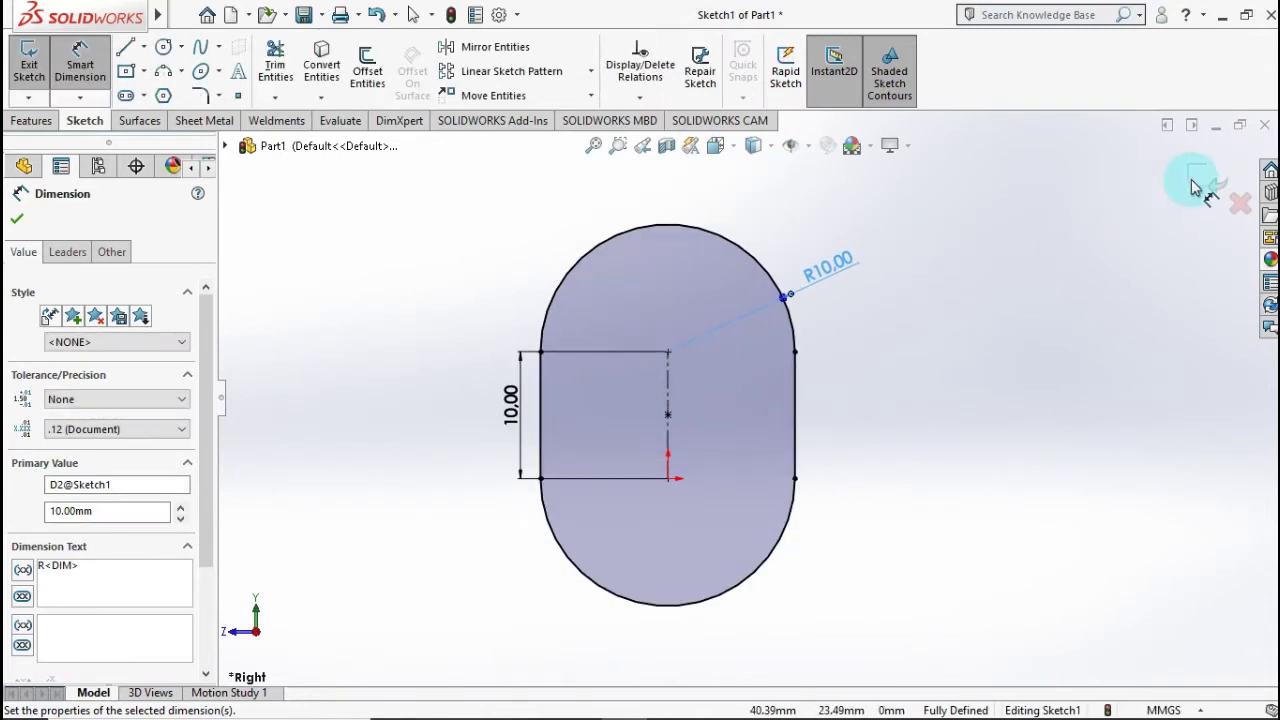
{"action": "left_click", "coordinate": [889, 240]}
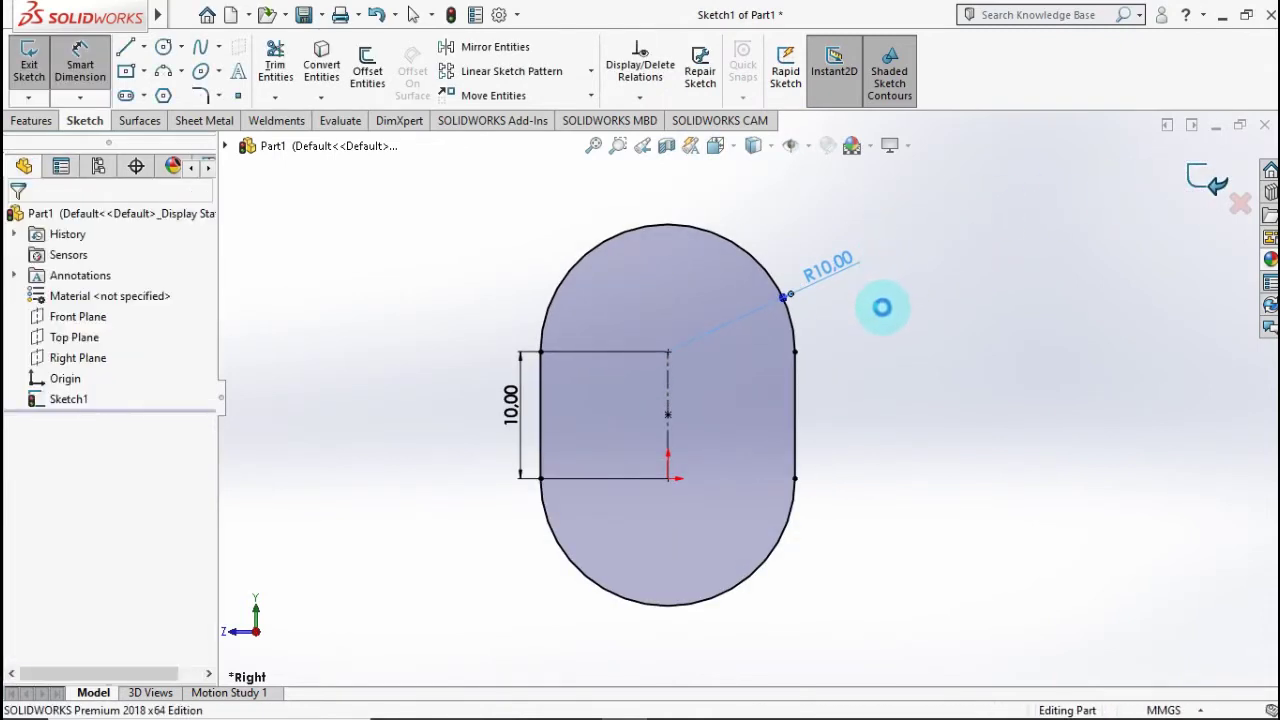
{"action": "left_click", "coordinate": [850, 311]}
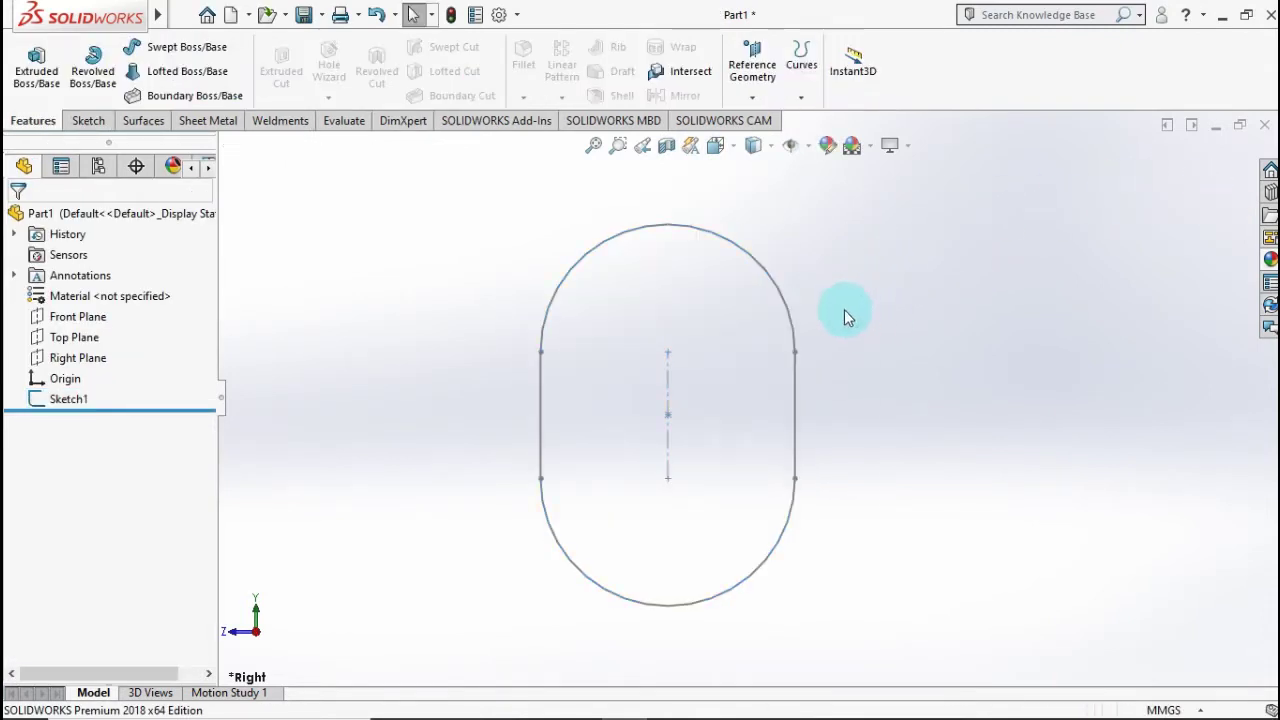
Sketch a circle of about 2.6 mm radius on the Top Plane, vertically aligned with the origin and about 15.7 mm from it.
{"action": "key", "text": "ctrl+7"}
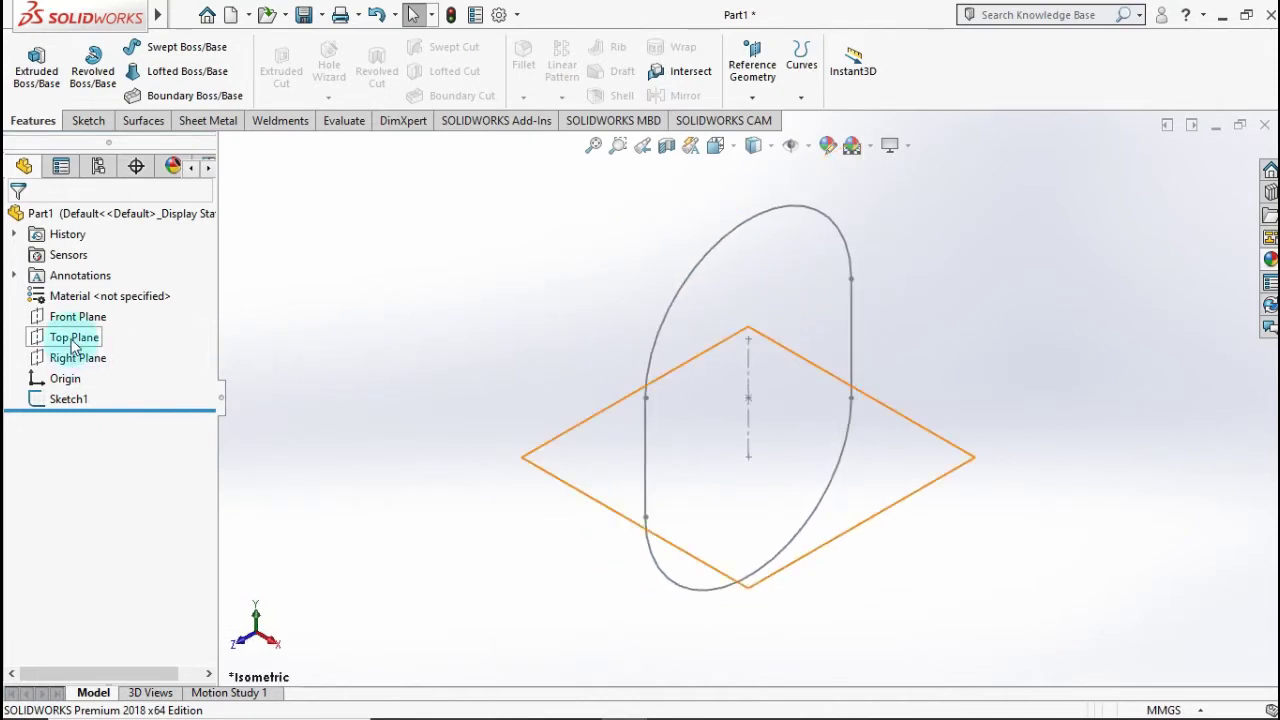
{"action": "left_click", "coordinate": [74, 342]}
{"action": "left_click", "coordinate": [86, 316]}
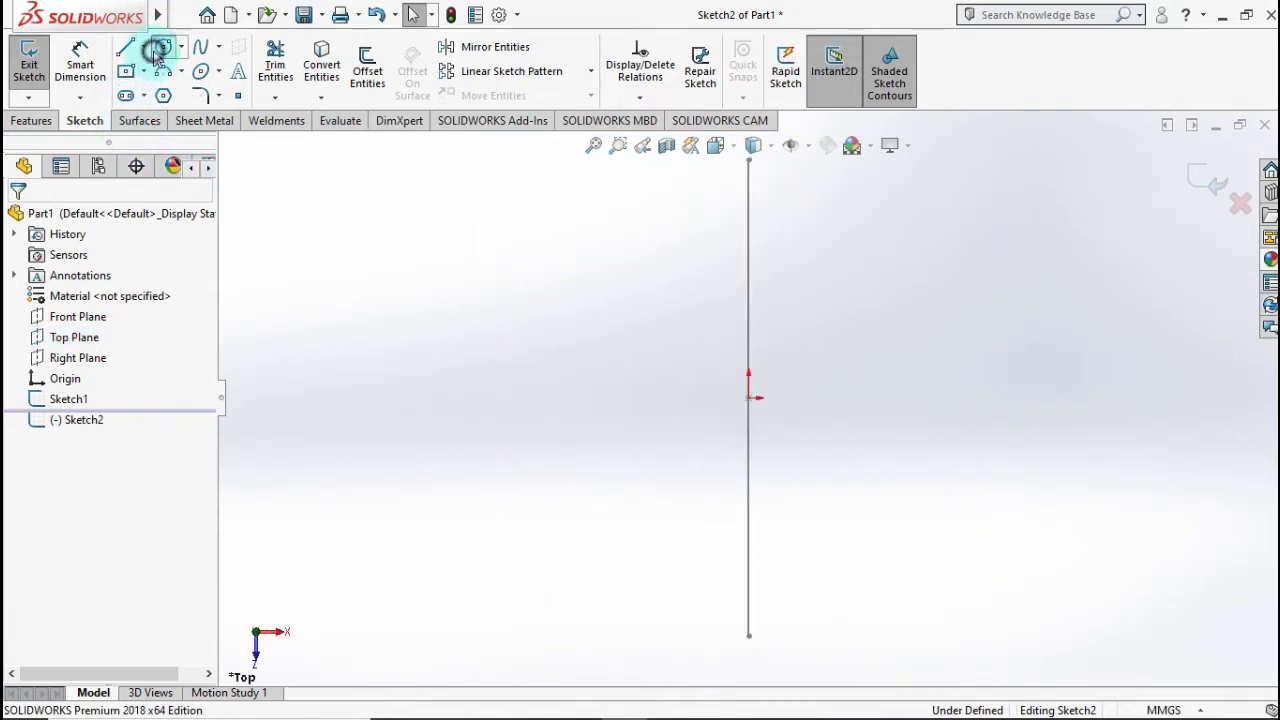
{"action": "left_click", "coordinate": [158, 48]}
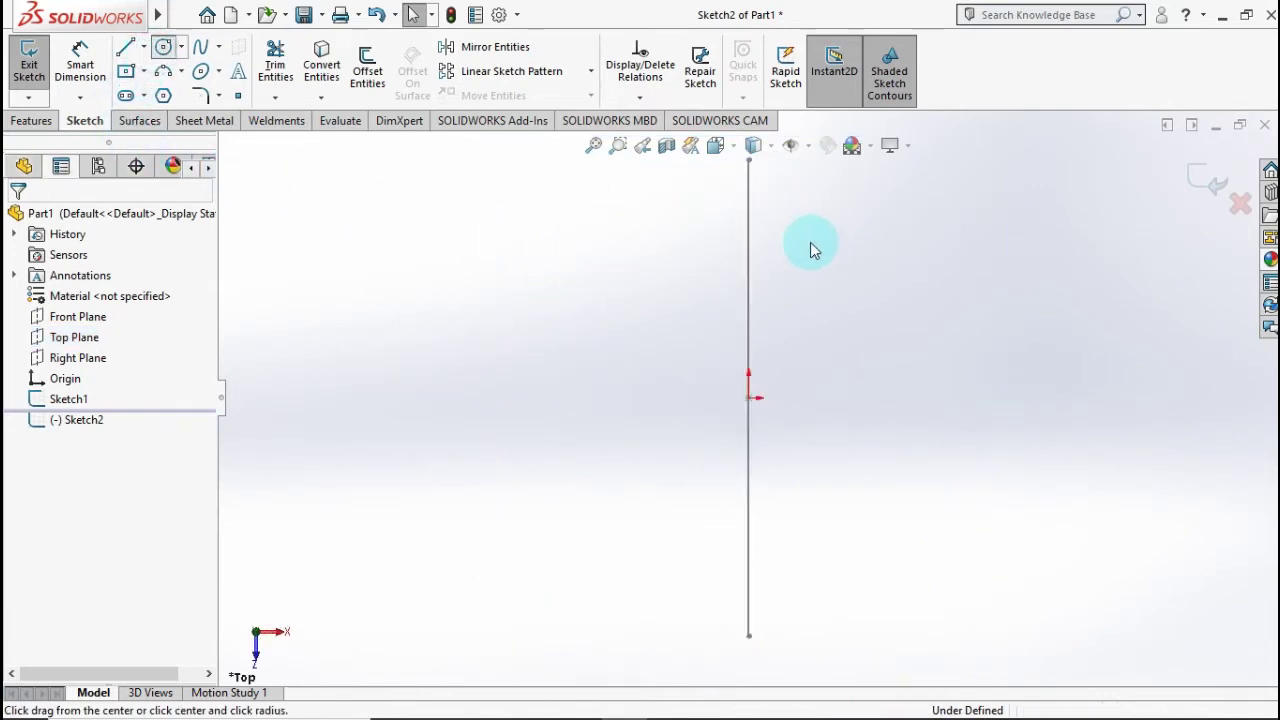
{"action": "left_click", "coordinate": [749, 260]}
{"action": "left_click", "coordinate": [777, 286]}
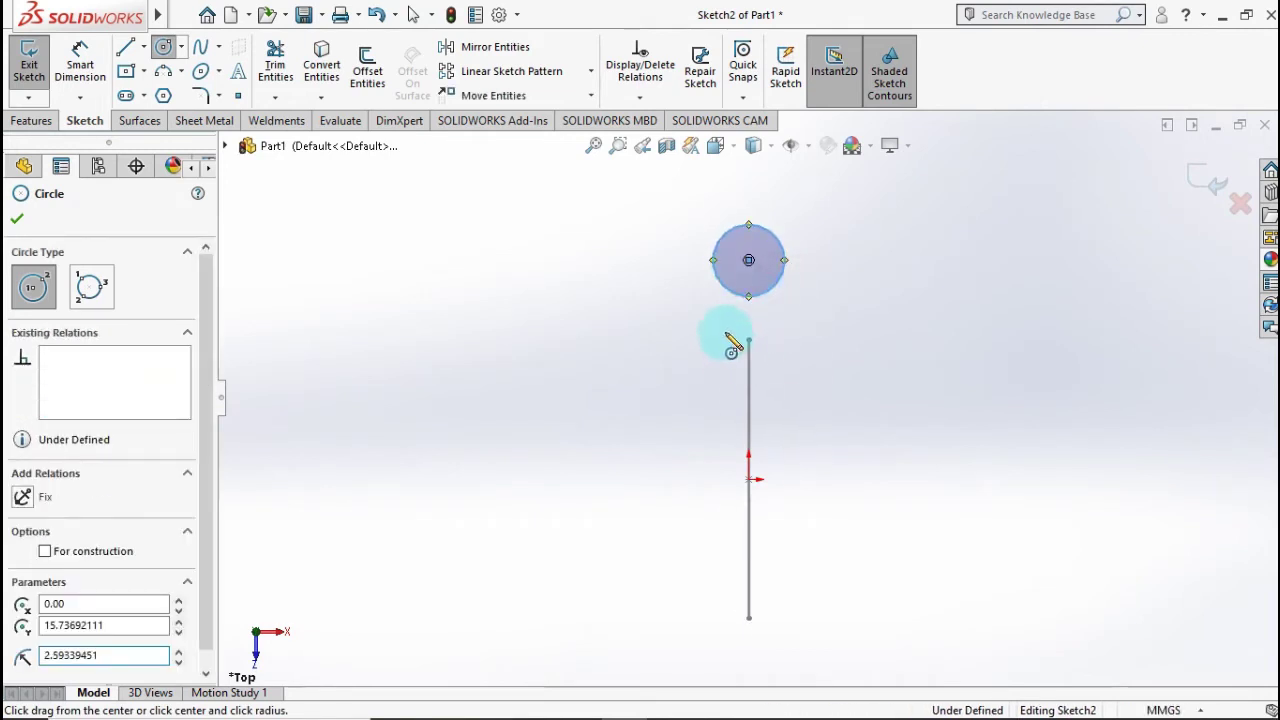
{"action": "middle_click_drag", "start_coordinate": [731, 345], "coordinate": [722, 268]}
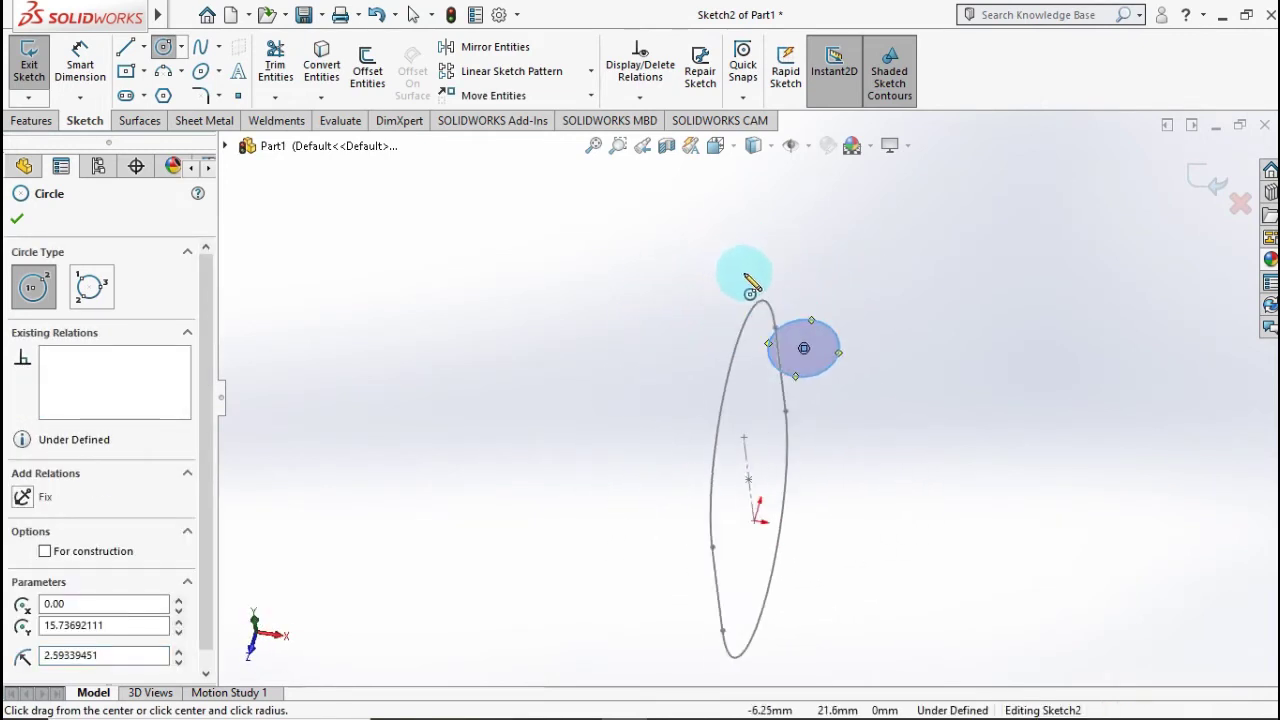
{"action": "key", "text": "Escape"}
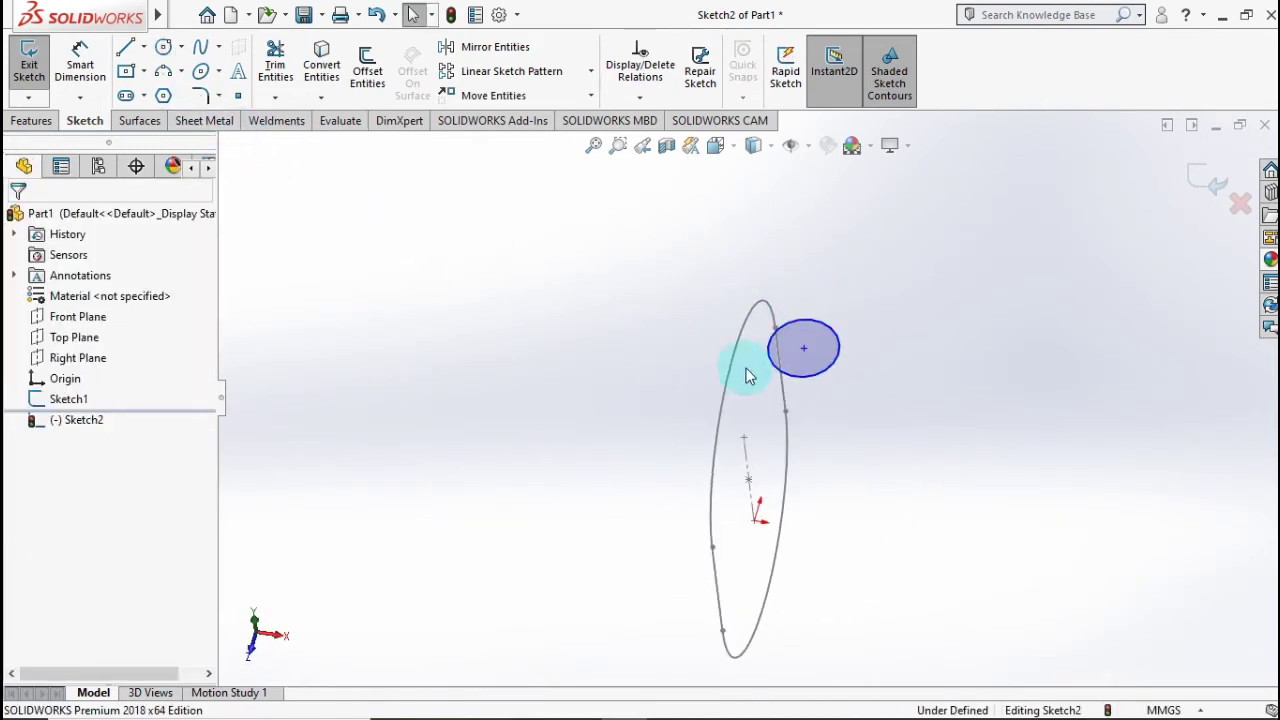
Add a Pierce relation between the circle's centre point and the slot's straight side line.
{"action": "left_click", "coordinate": [804, 348]}
{"action": "scroll", "coordinate": [814, 422], "scroll_direction": "down", "scroll_amount": 5}
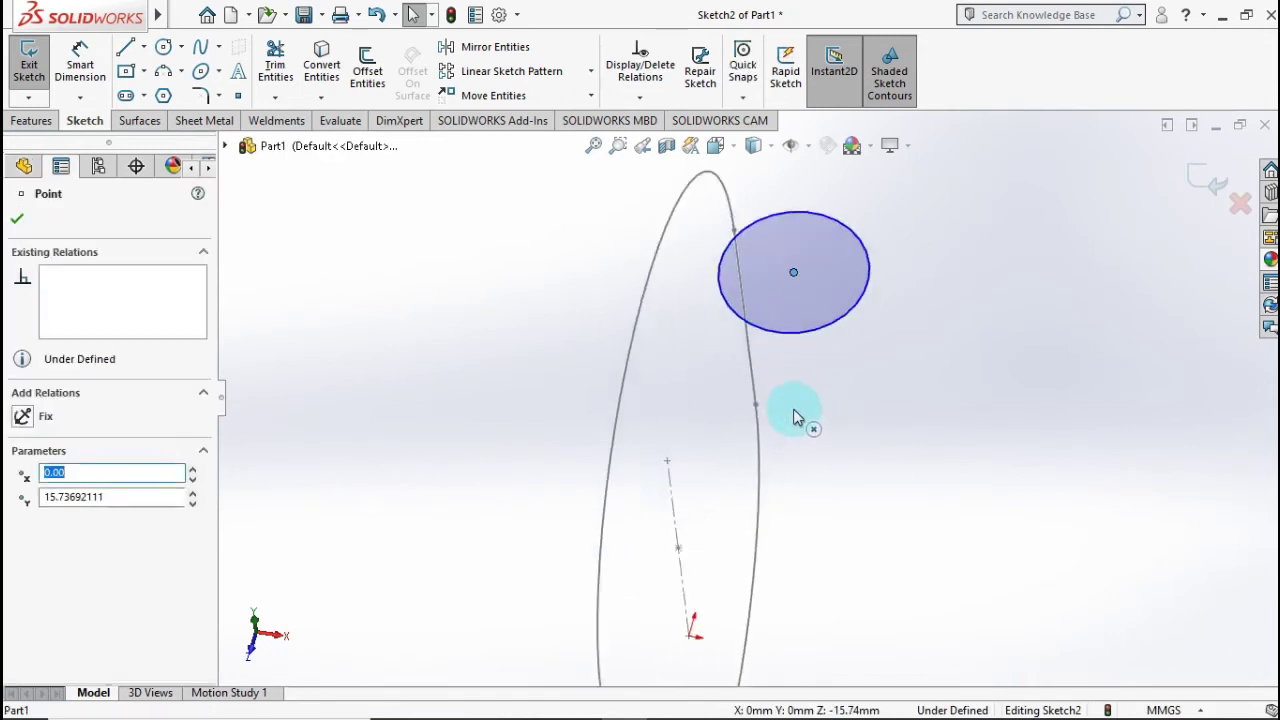
{"action": "left_click", "coordinate": [745, 384], "text": "ctrl"}
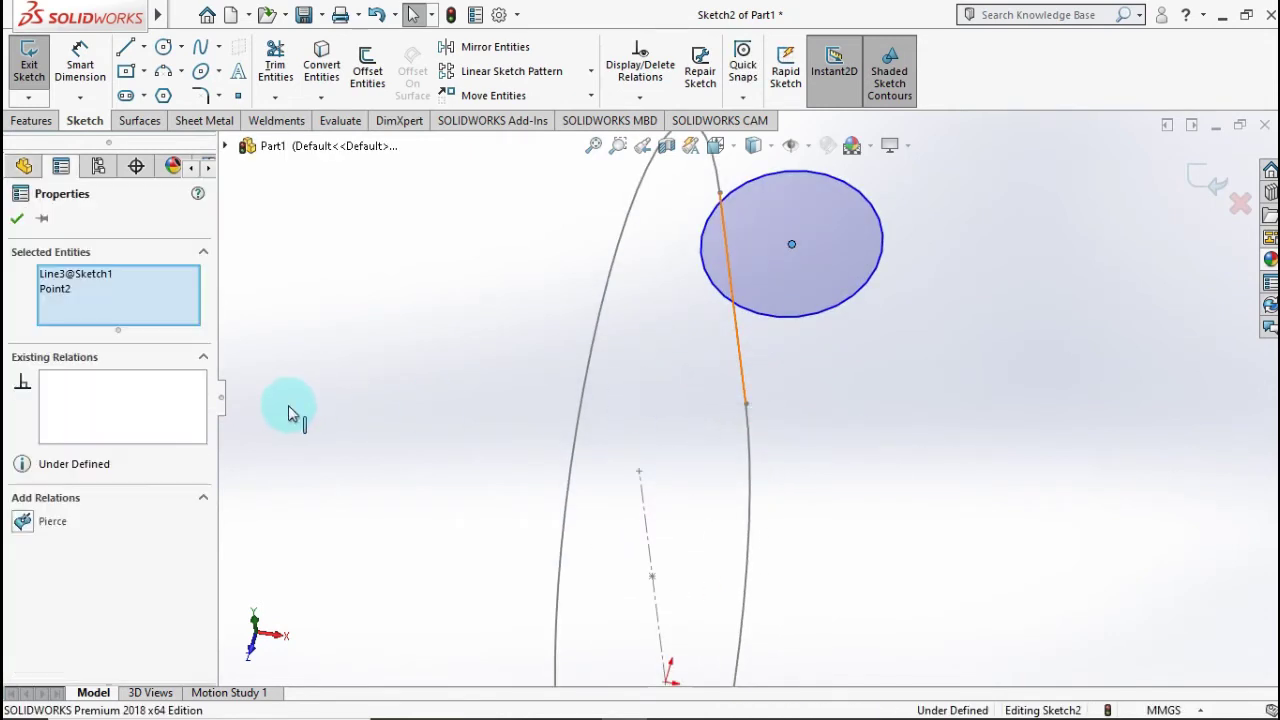
{"action": "left_click", "coordinate": [24, 521]}
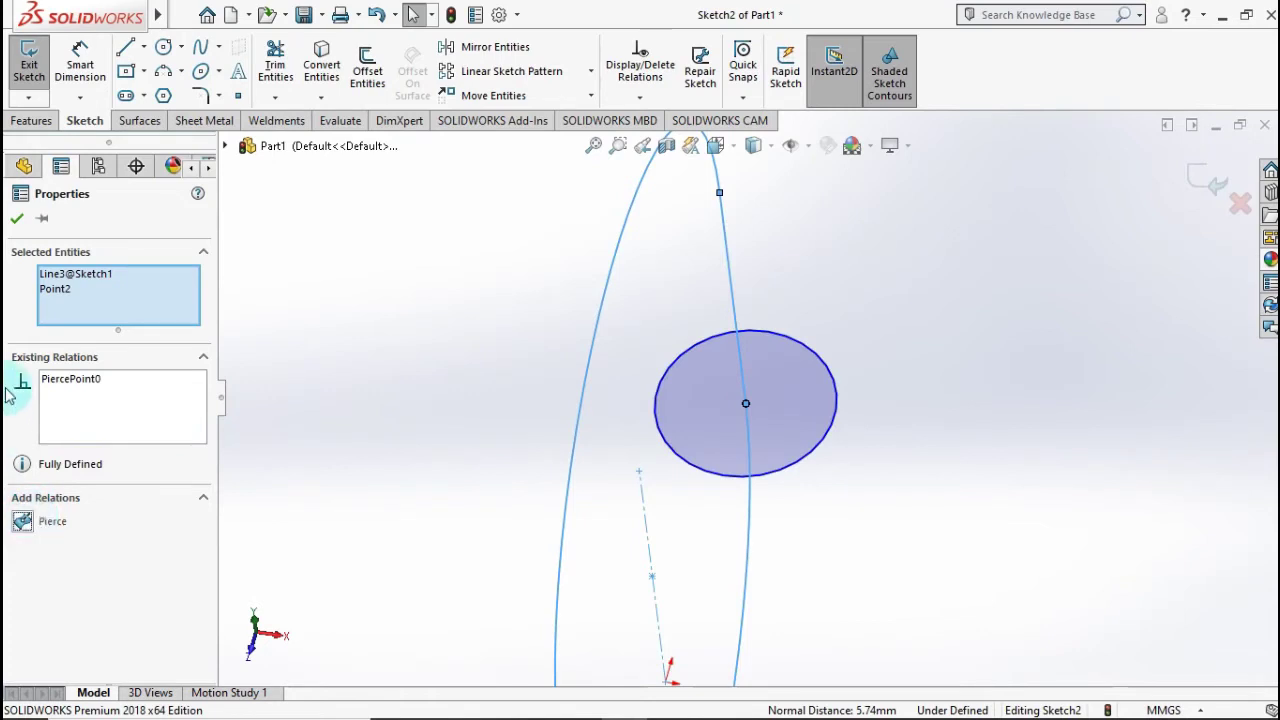
{"action": "left_click", "coordinate": [16, 221]}
Dimension the circle's diameter to 5 mm and finish the sketch.
{"action": "left_click", "coordinate": [82, 63]}
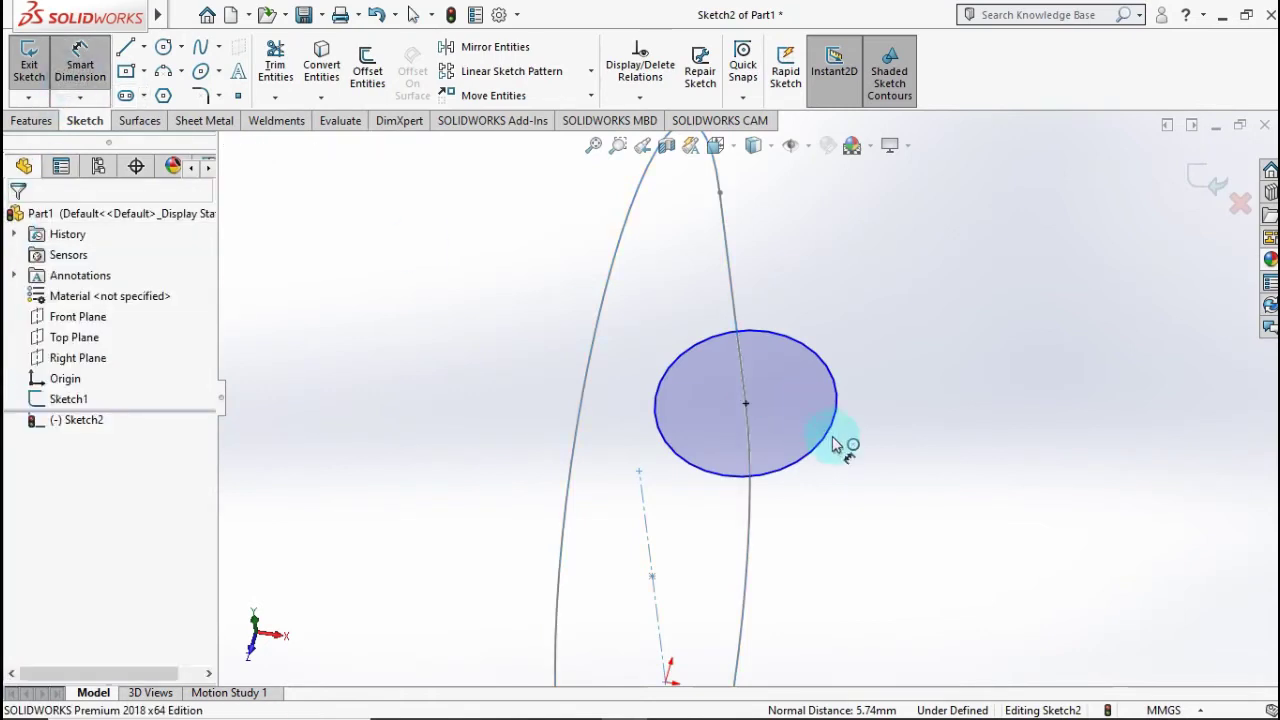
{"action": "left_click", "coordinate": [822, 447]}
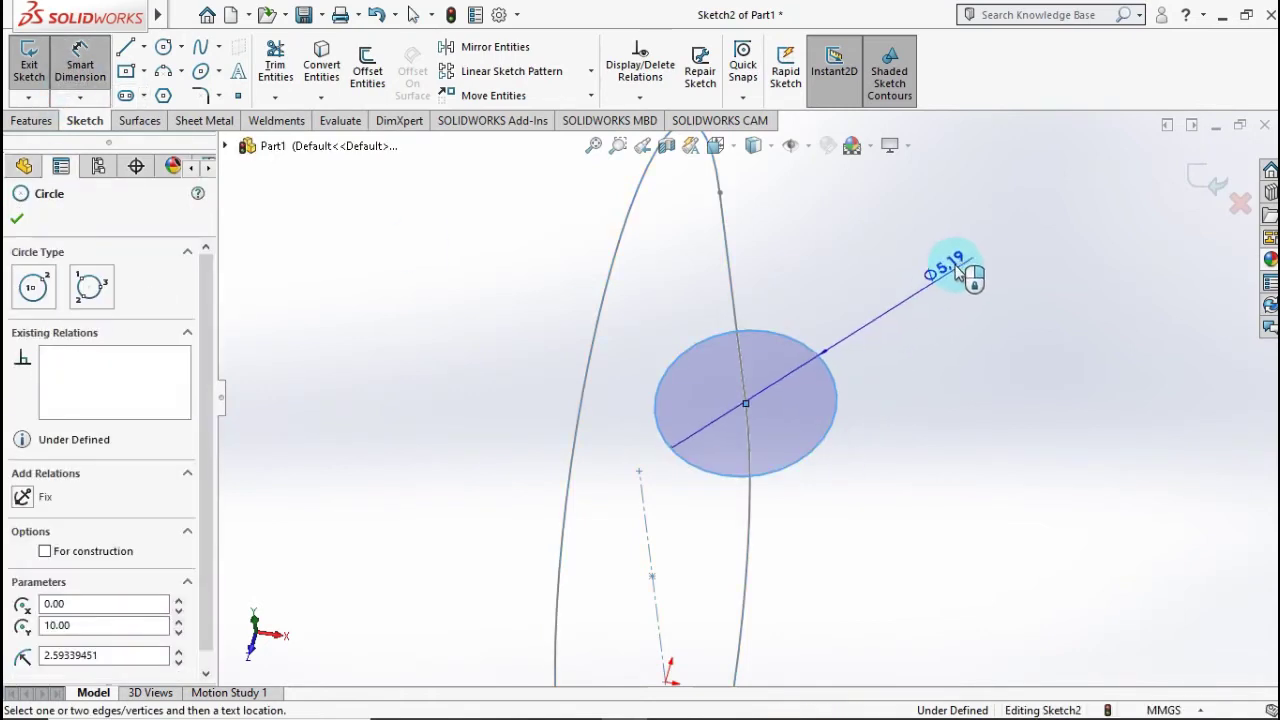
{"action": "left_click", "coordinate": [955, 263]}
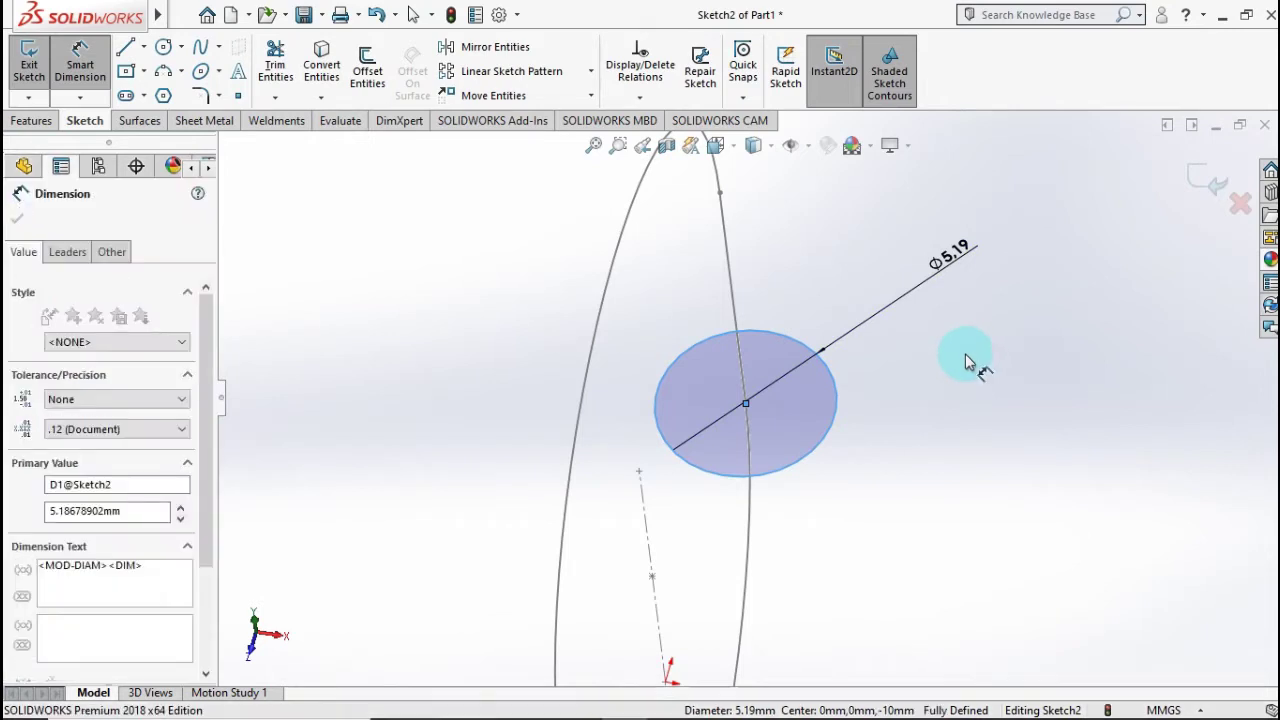
{"action": "type", "text": "5"}
{"action": "left_click", "coordinate": [872, 259]}
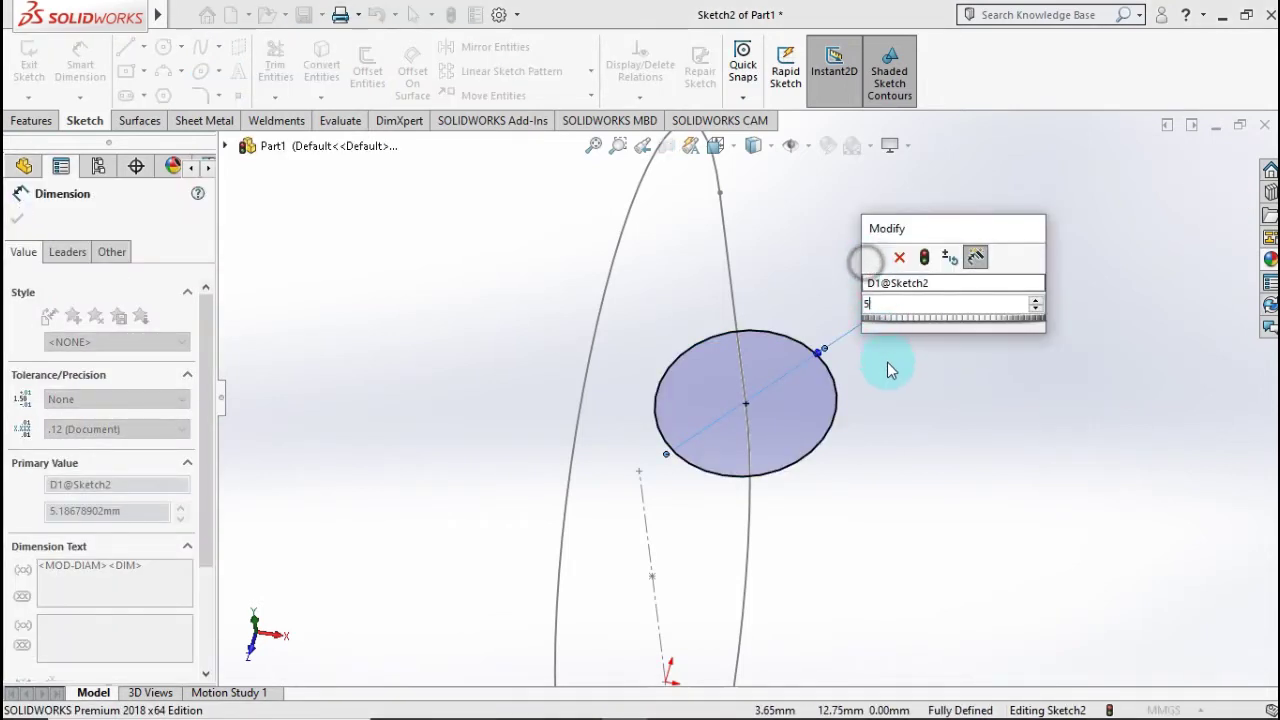
{"action": "left_click", "coordinate": [881, 431]}
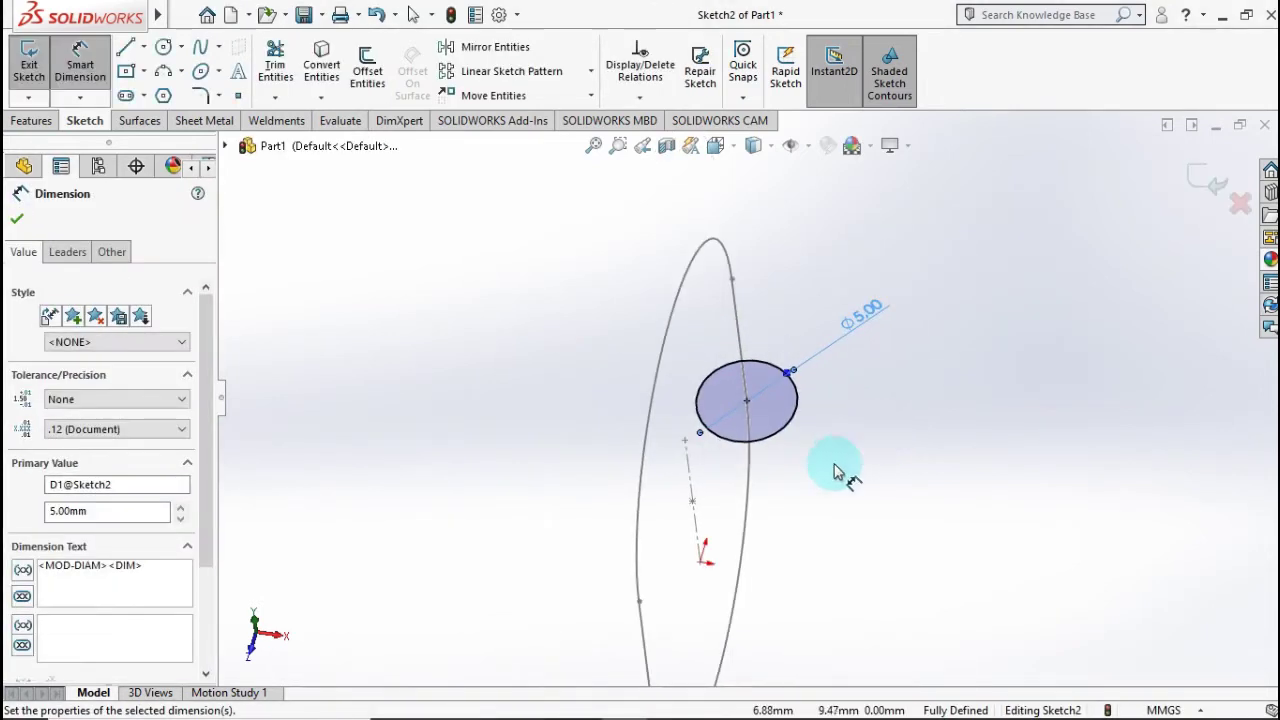
{"action": "scroll", "coordinate": [841, 460], "scroll_direction": "up", "scroll_amount": 5}
{"action": "left_click", "coordinate": [1207, 178]}
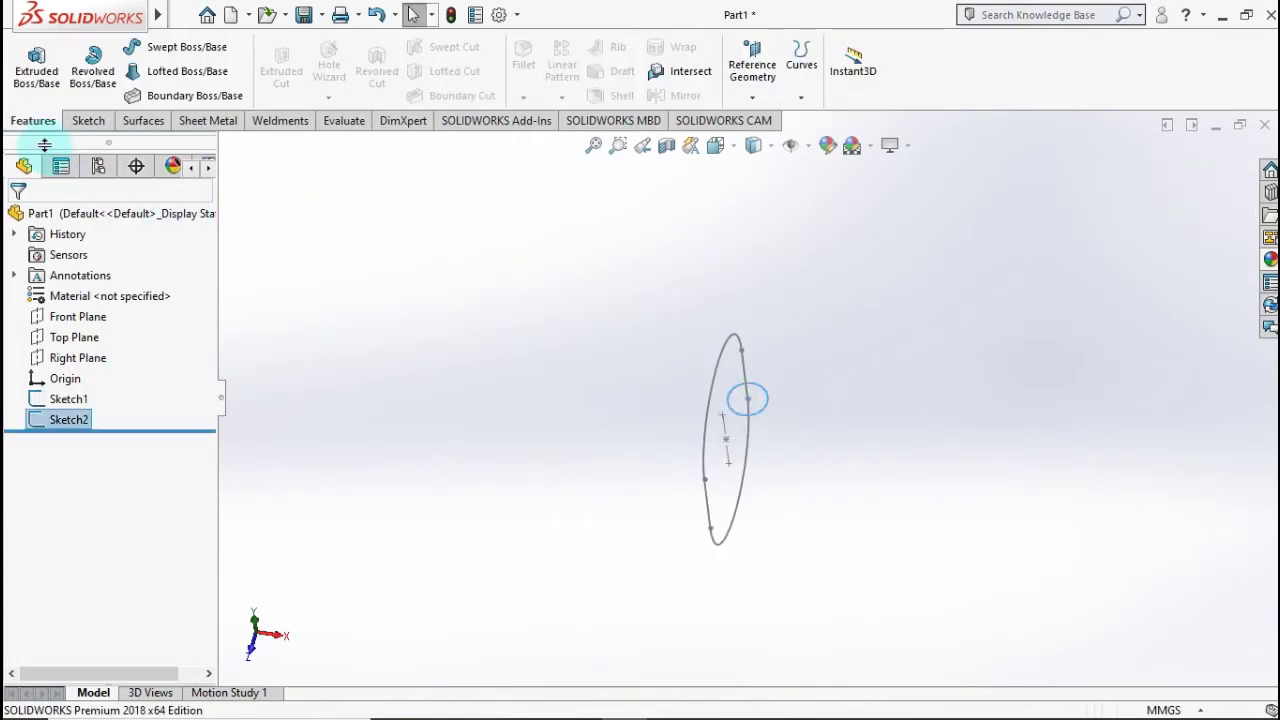
Create a Swept Boss/Base with the circle sketch as profile and the slot sketch as path.
{"action": "left_click", "coordinate": [152, 50]}
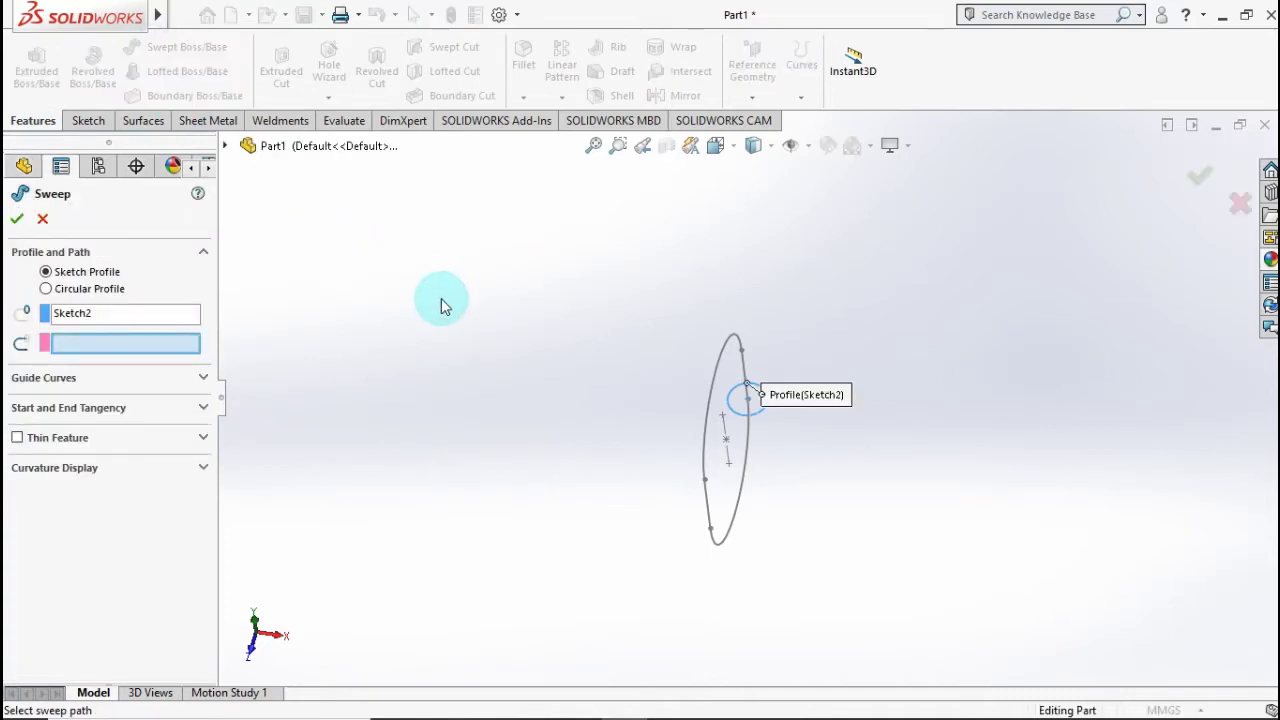
{"action": "key", "text": "ctrl+7"}
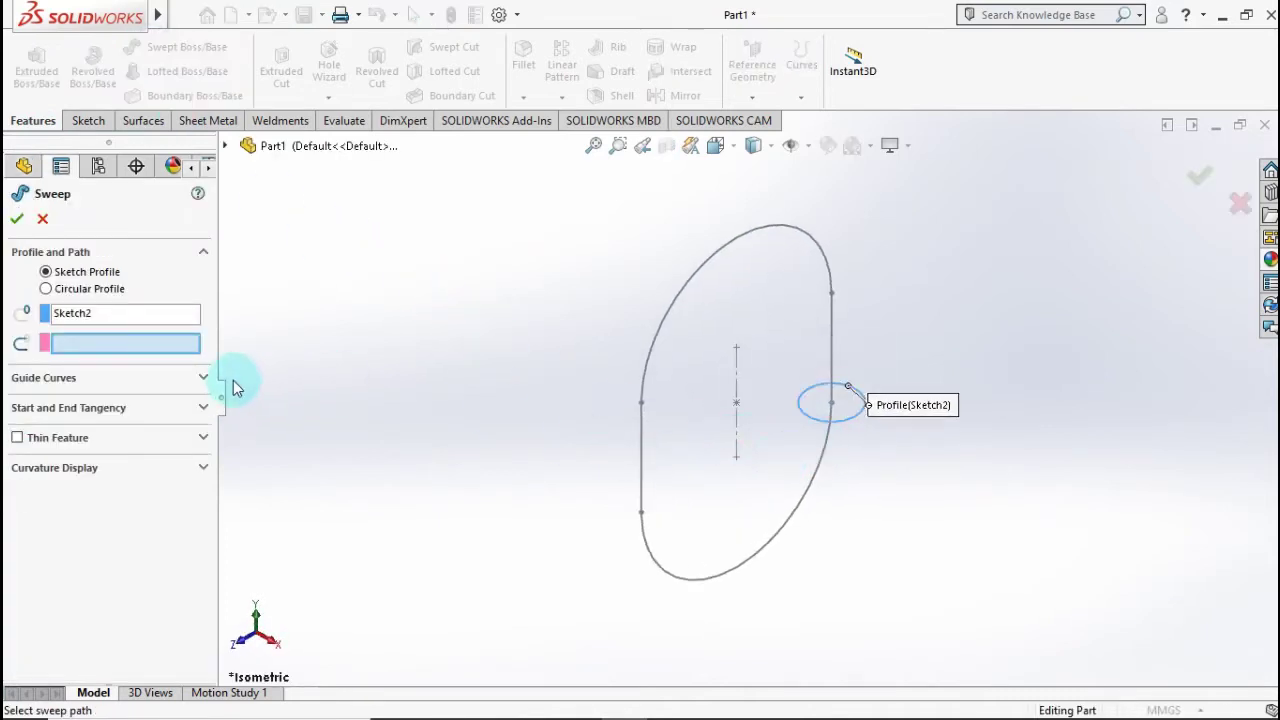
{"action": "left_click", "coordinate": [698, 284]}
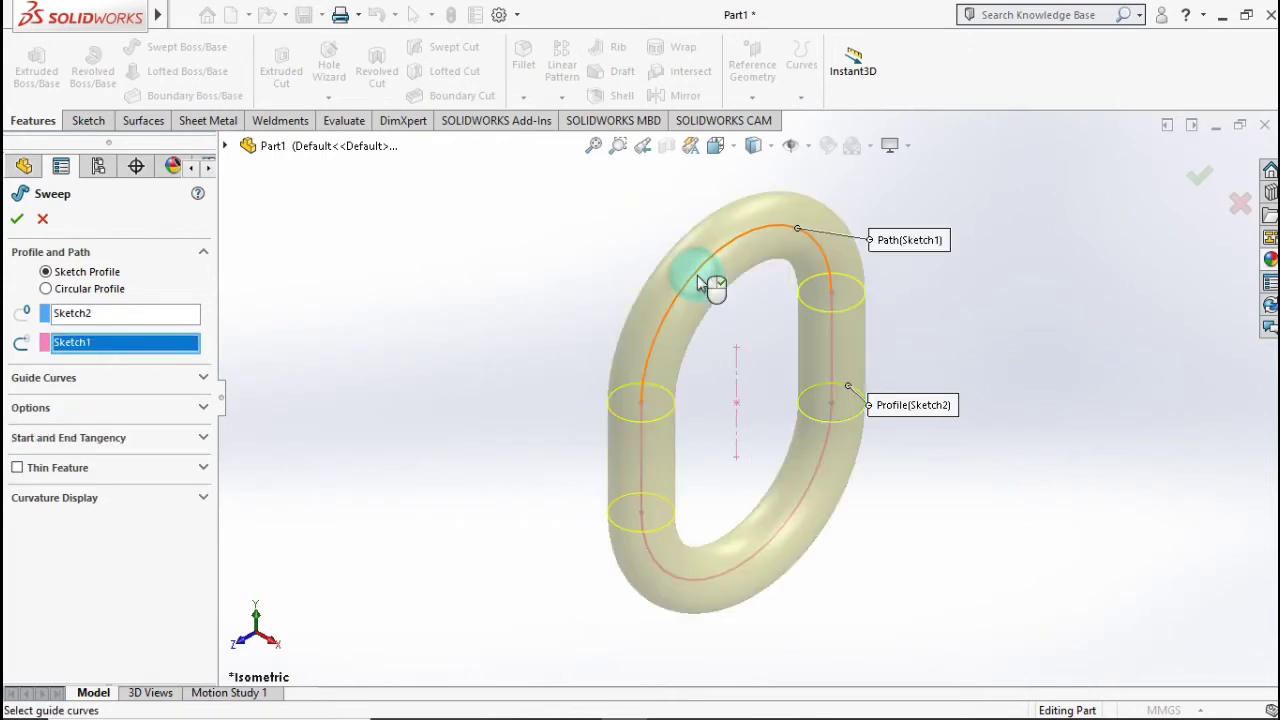
{"action": "left_click", "coordinate": [1204, 188]}
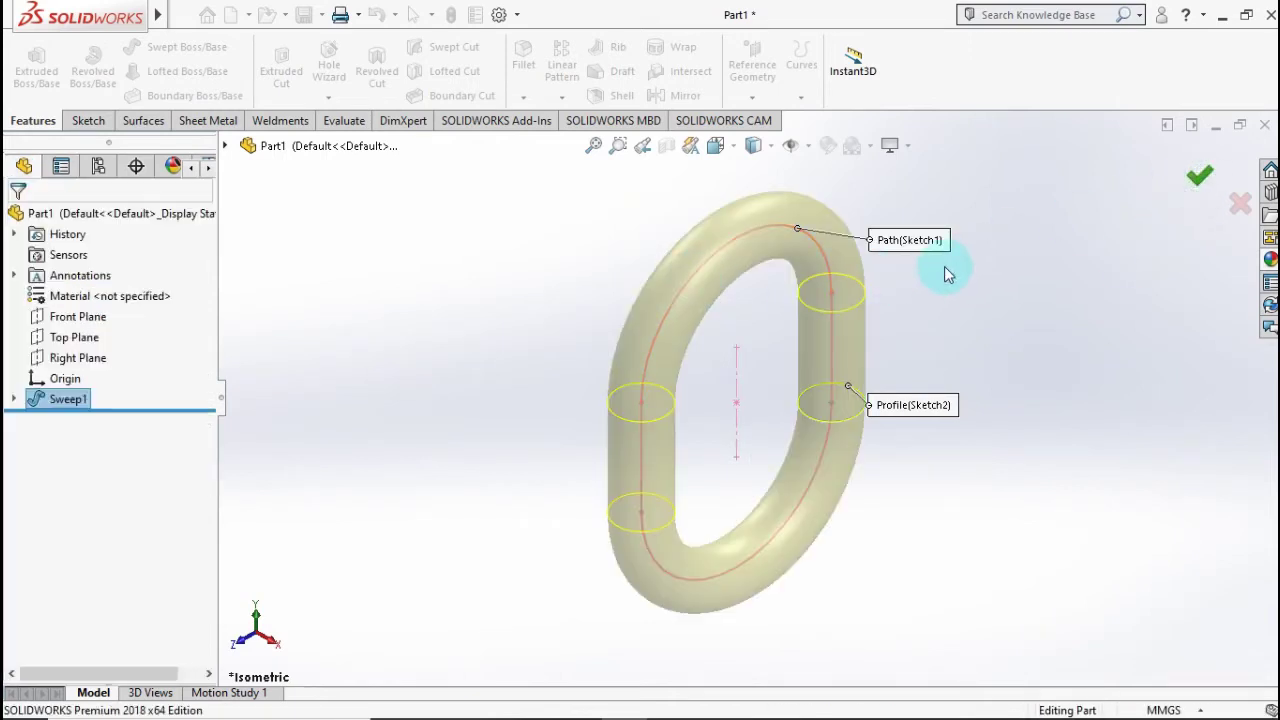
Start a Flex feature on the swept link body with the Twisting option.
{"action": "mouse_move", "coordinate": [905, 322]}
{"action": "middle_mouse_down"}
{"action": "mouse_move", "coordinate": [846, 286]}
{"action": "mouse_move", "coordinate": [663, 291]}
{"action": "mouse_move", "coordinate": [543, 411]}
{"action": "mouse_move", "coordinate": [737, 291]}
{"action": "mouse_move", "coordinate": [920, 271]}
{"action": "mouse_move", "coordinate": [814, 345]}
{"action": "middle_mouse_up"}
{"action": "key", "text": "ctrl+7"}
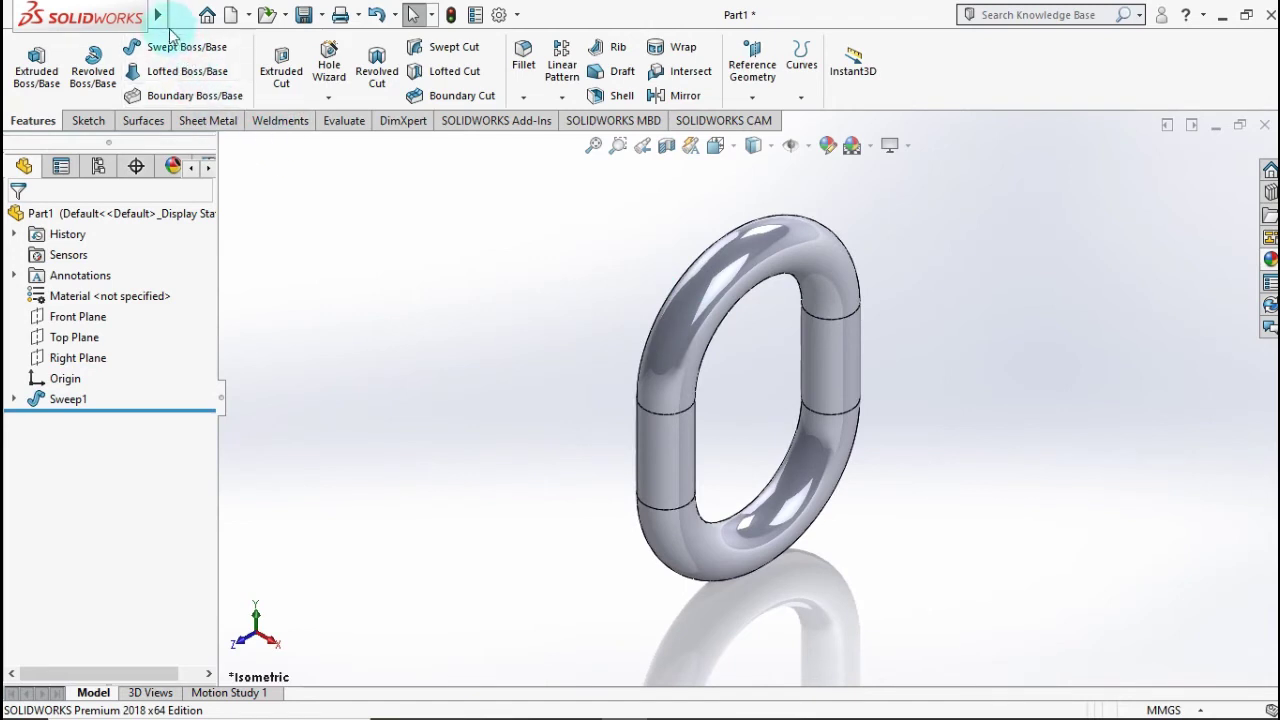
{"action": "mouse_move", "coordinate": [167, 27]}
{"action": "left_click", "coordinate": [292, 16]}
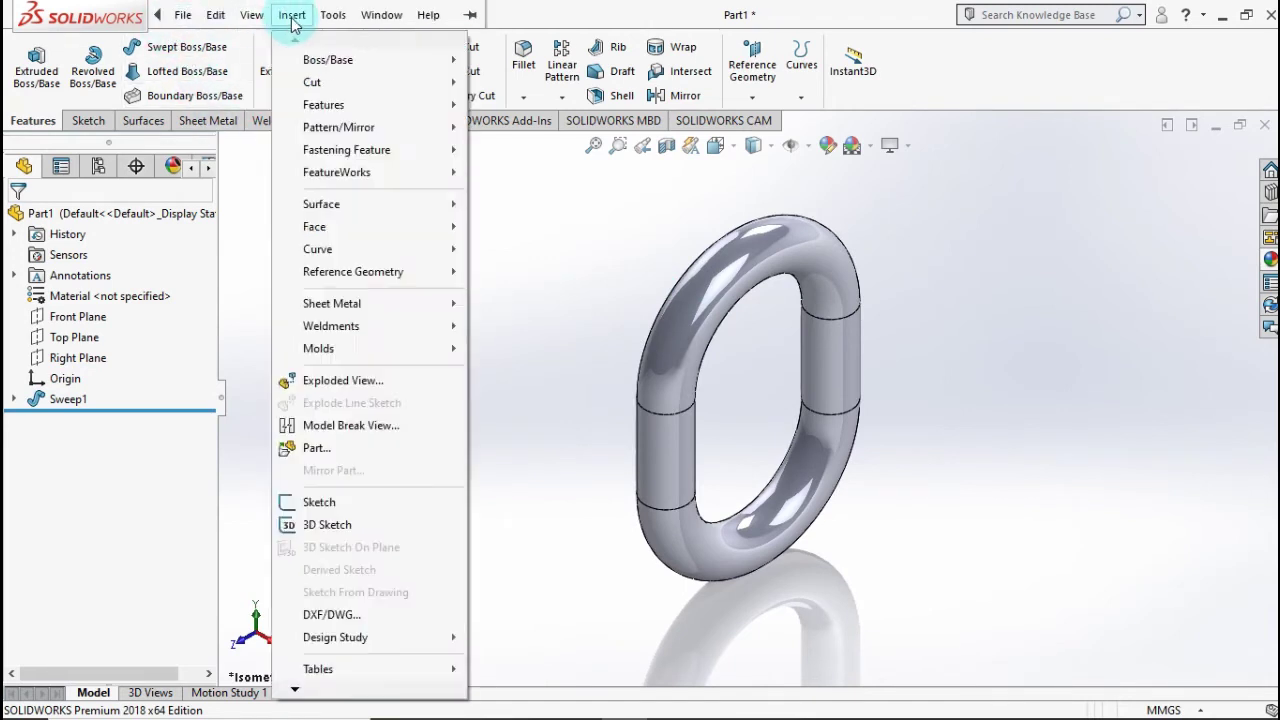
{"action": "mouse_move", "coordinate": [323, 105]}
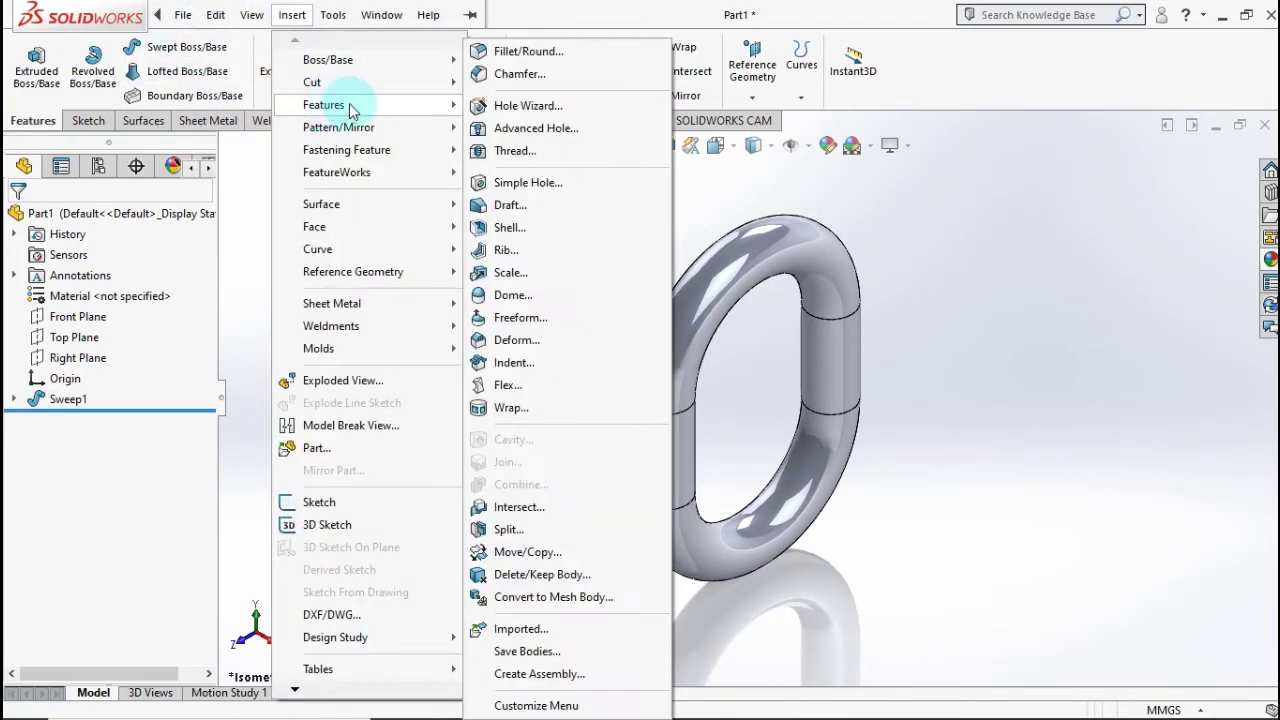
{"action": "left_click", "coordinate": [497, 385]}
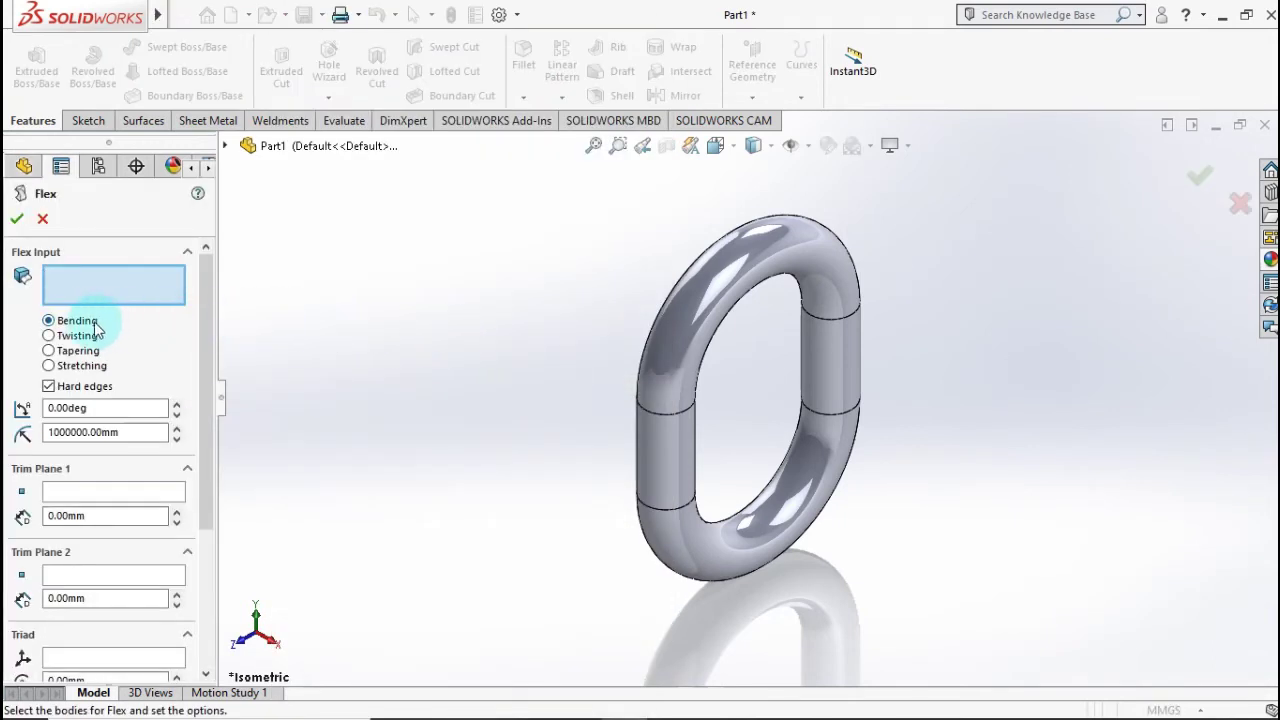
{"action": "left_click", "coordinate": [50, 337]}
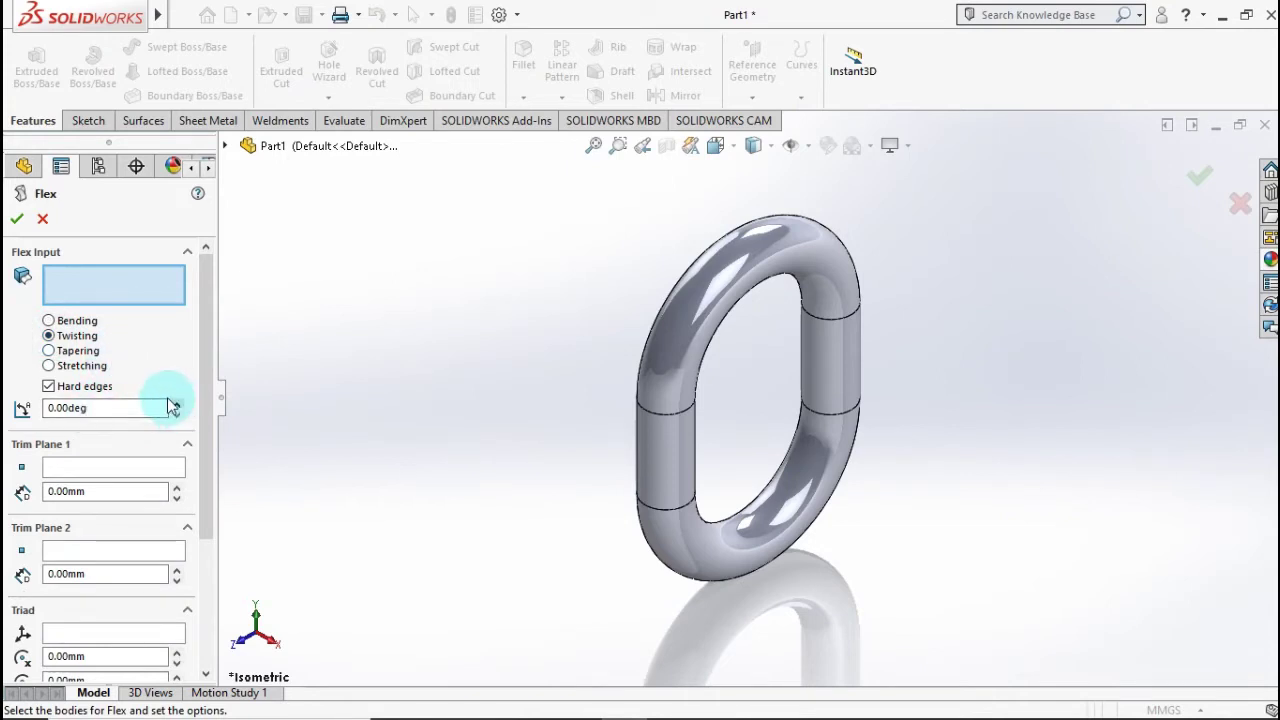
{"action": "left_click", "coordinate": [745, 280]}
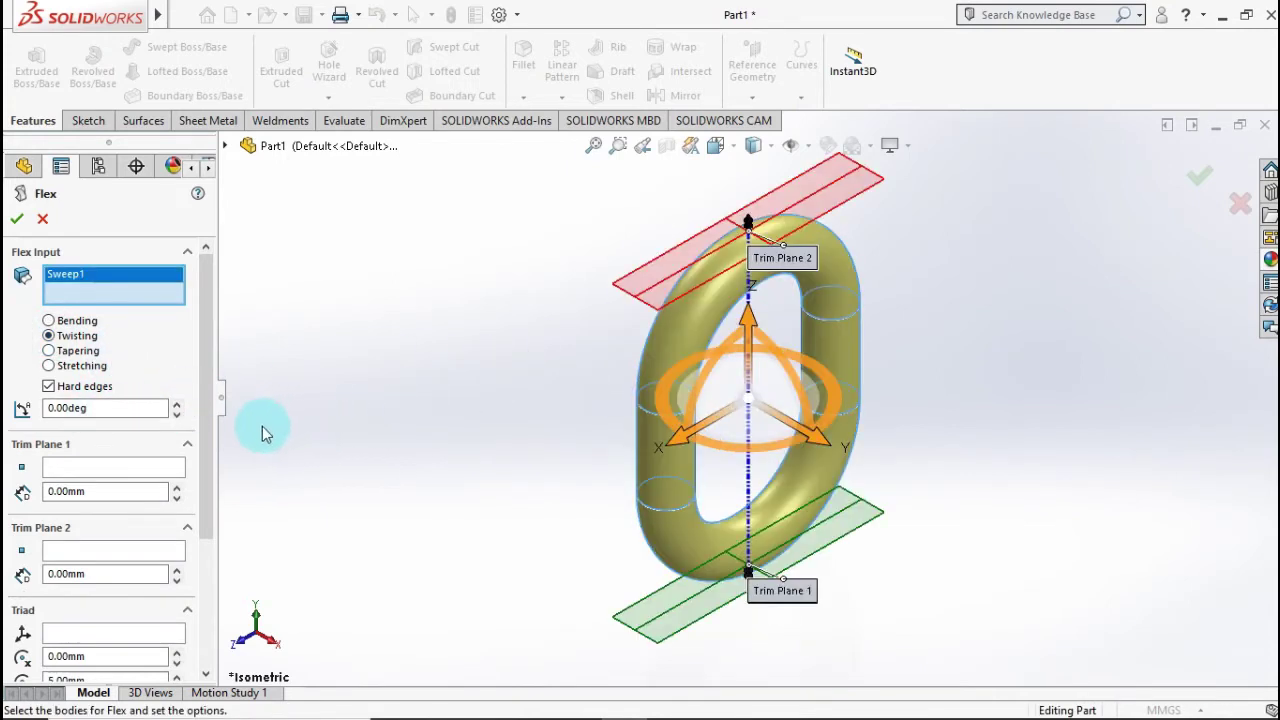
Set the flex twist angle to 69 degrees and apply the feature to the link.
{"action": "left_click_drag", "start_coordinate": [176, 408], "coordinate": [176, 408]}
{"action": "middle_click_drag", "start_coordinate": [468, 370], "coordinate": [800, 243]}
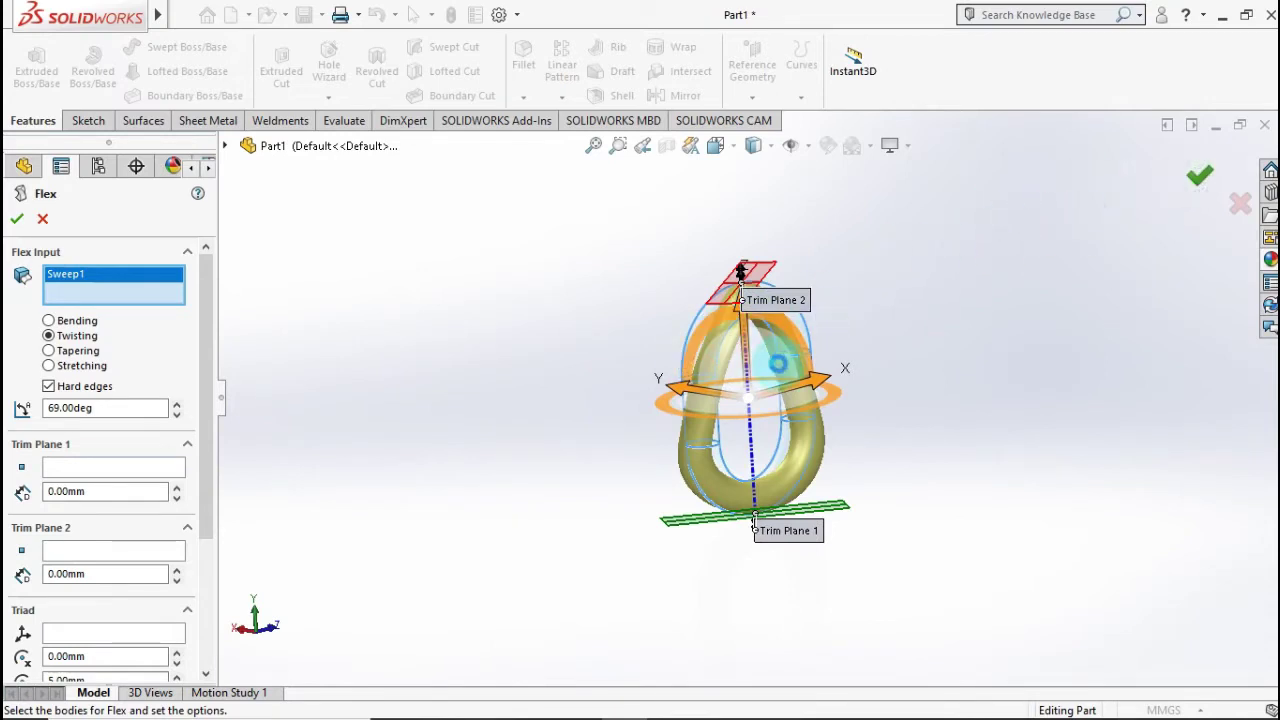
{"action": "key", "text": "Return"}
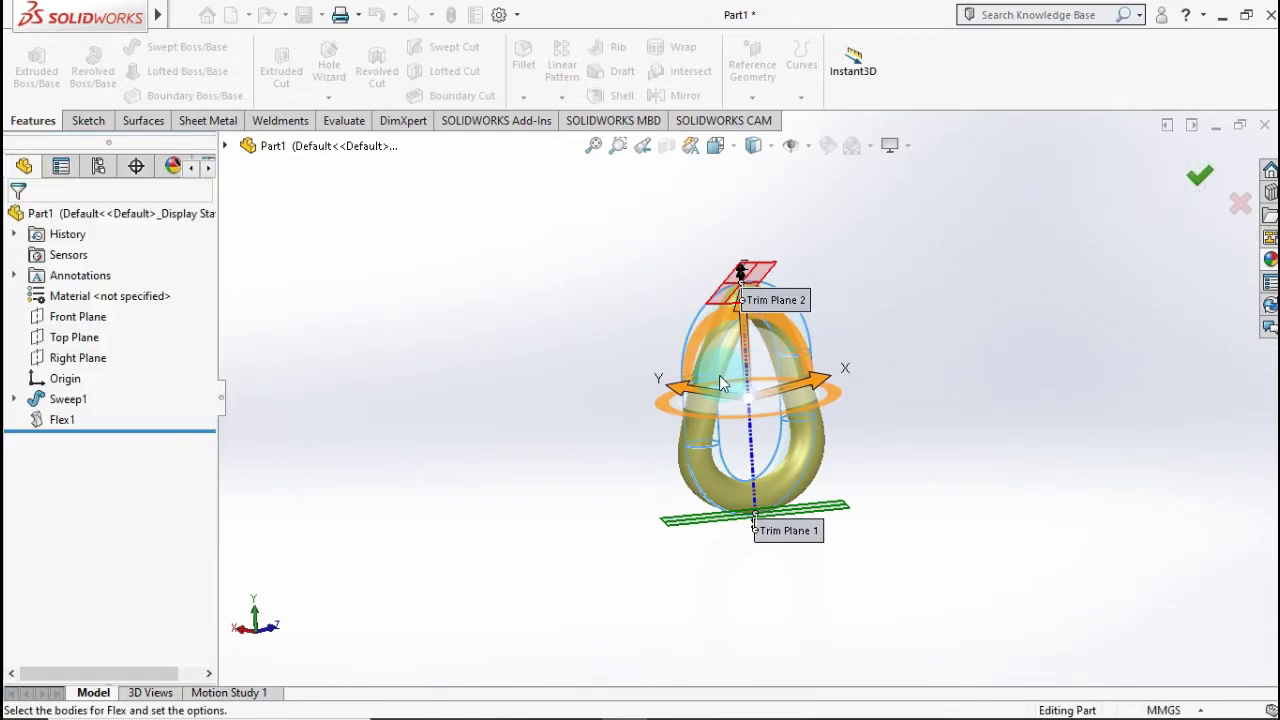
{"action": "middle_click_drag", "start_coordinate": [719, 375], "coordinate": [1097, 426]}
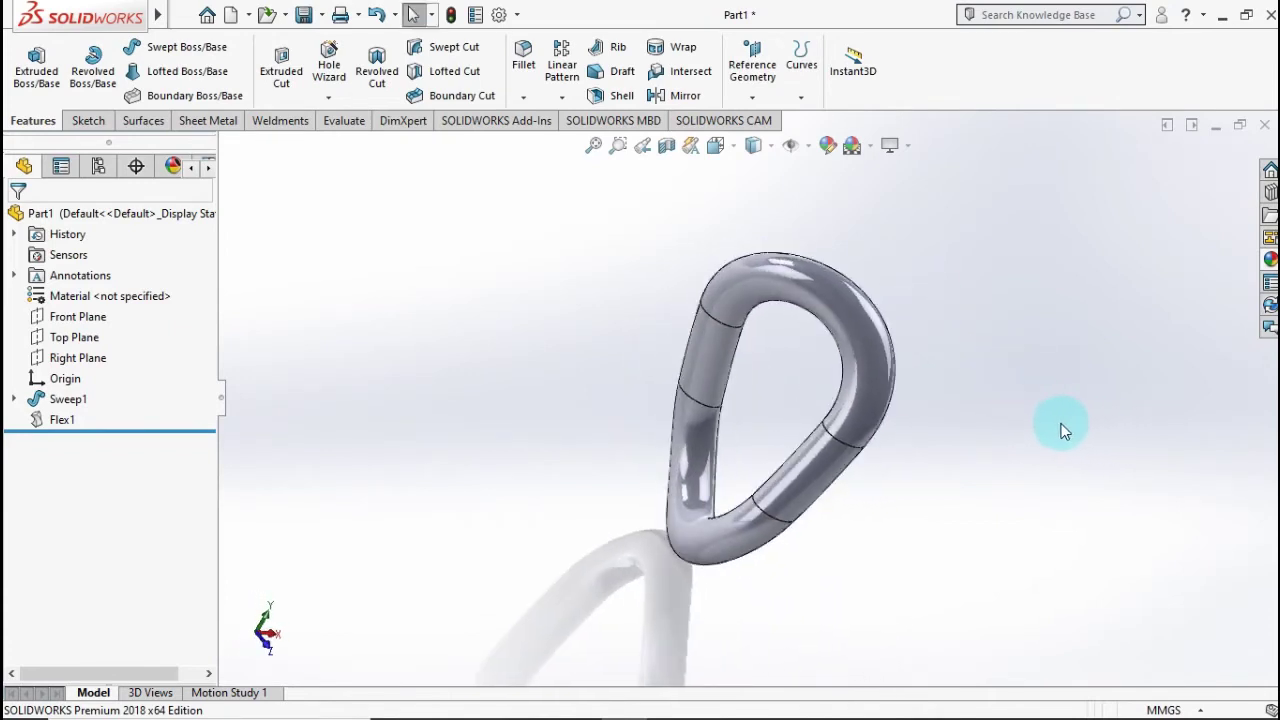
{"action": "key", "text": "ctrl+7"}
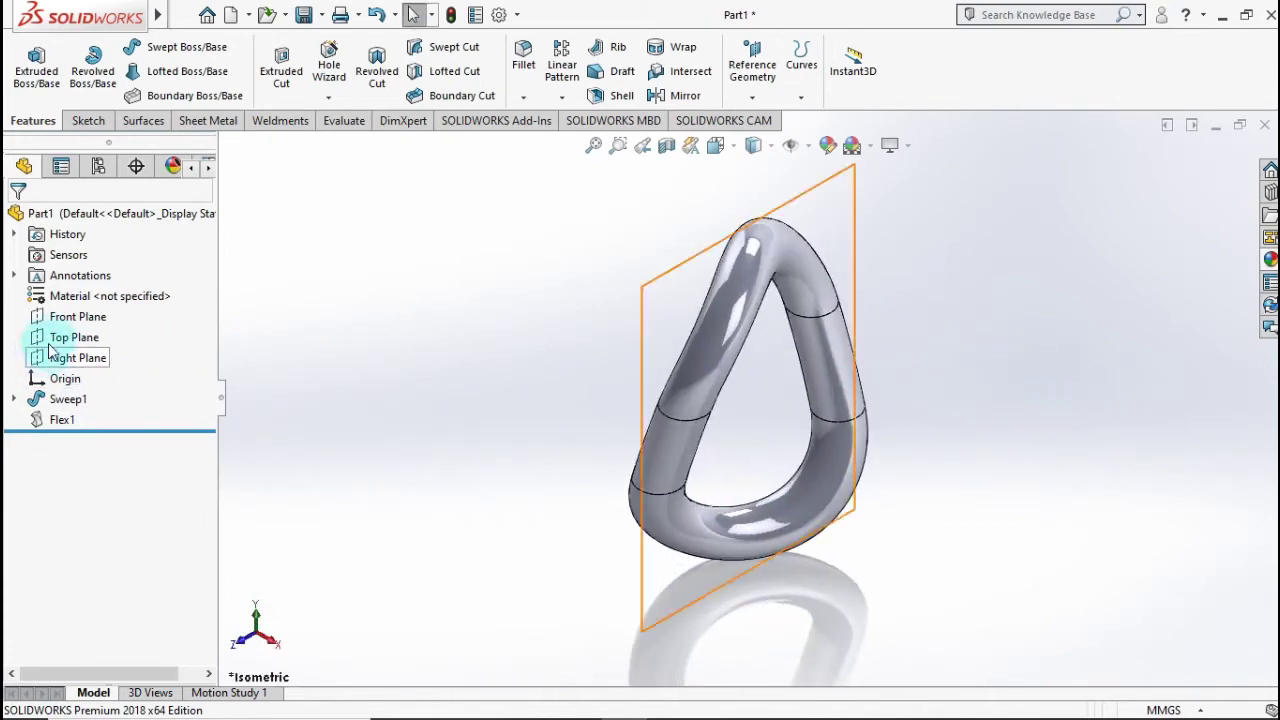
Sketch a five-point spline on the Right Plane from the origin through about (13, 139), (50, 222) and (119, 222) mm, ending past them.
{"action": "left_click", "coordinate": [55, 357]}
{"action": "left_click", "coordinate": [63, 323]}
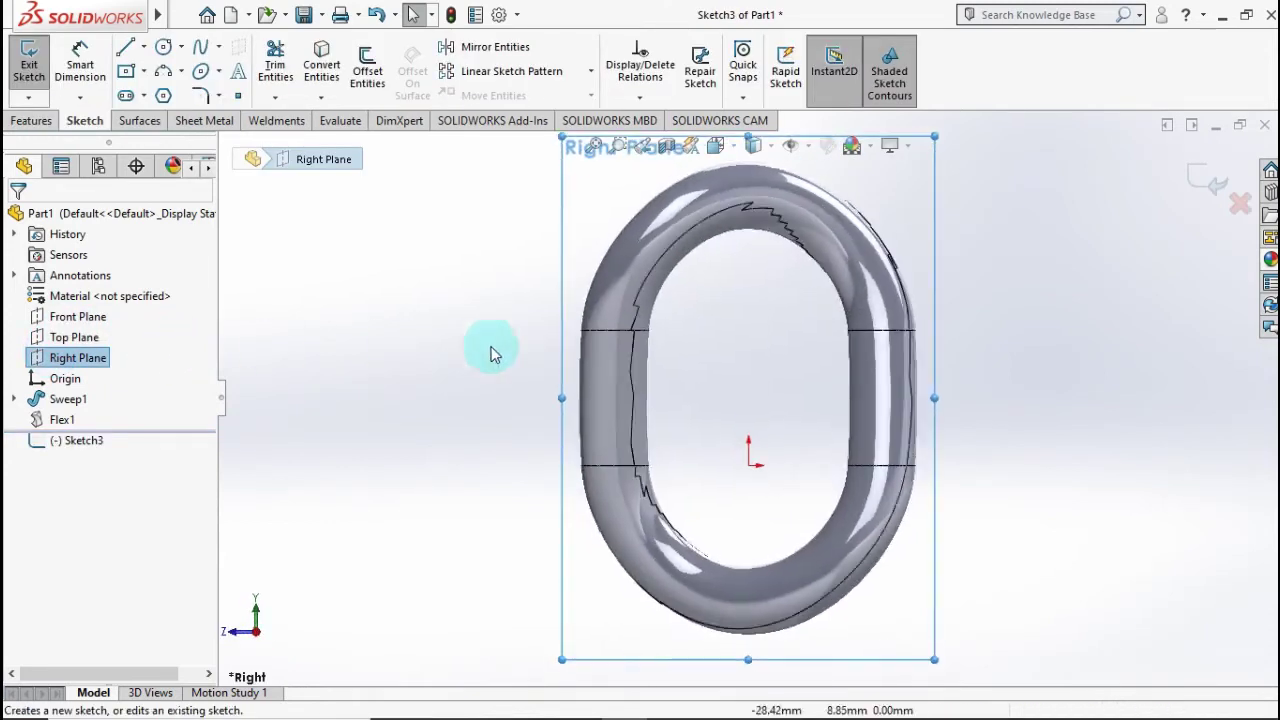
{"action": "left_click", "coordinate": [201, 50]}
{"action": "scroll", "coordinate": [780, 409], "scroll_direction": "up", "scroll_amount": 2}
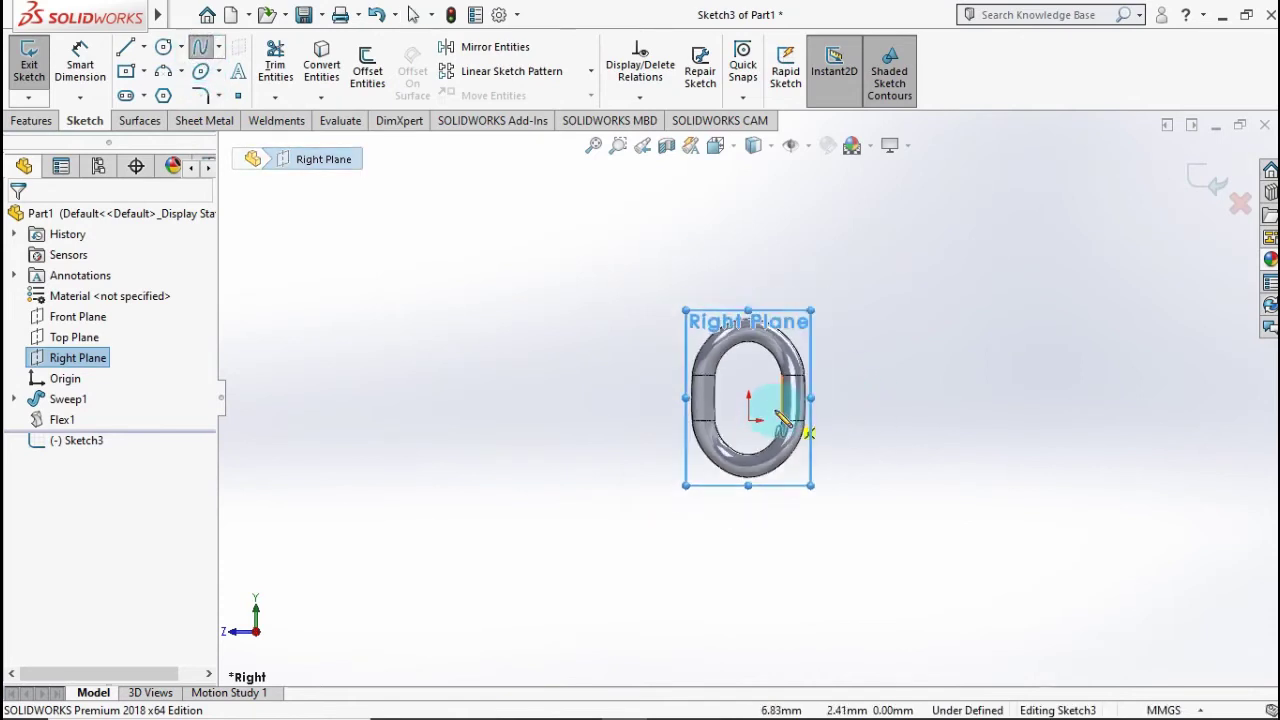
{"action": "left_click", "coordinate": [749, 420]}
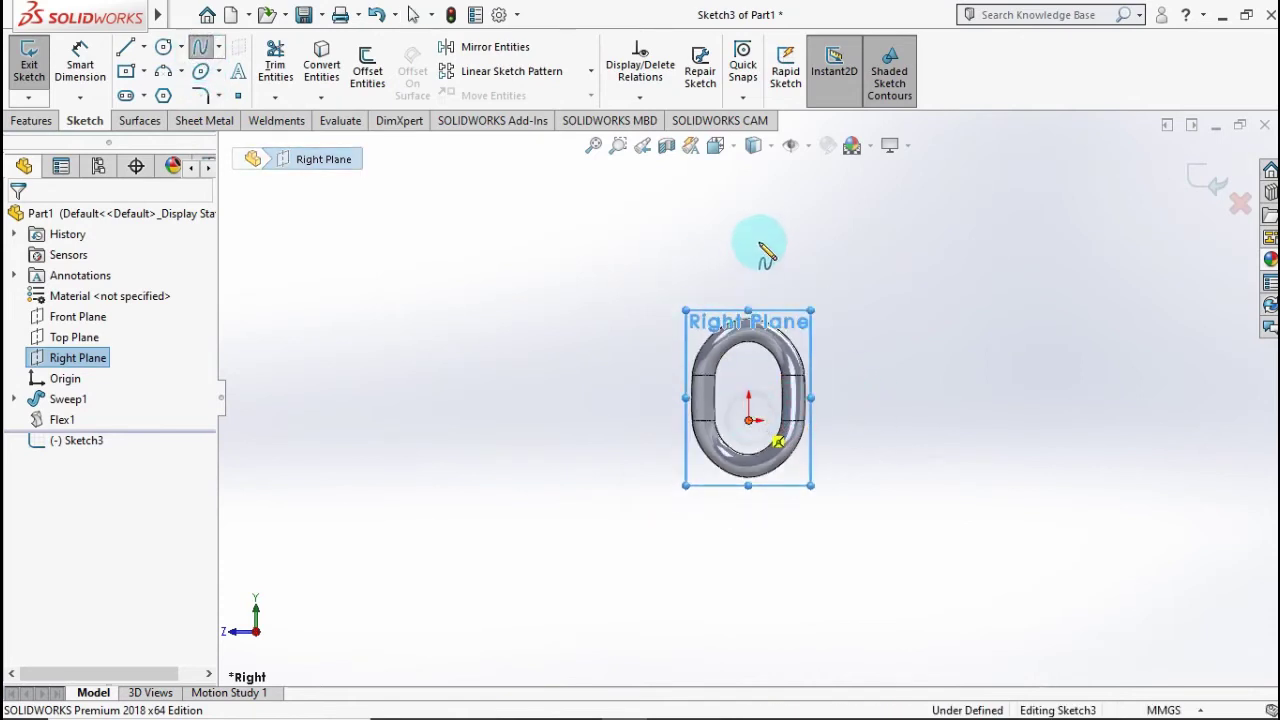
{"action": "scroll", "coordinate": [758, 241], "scroll_direction": "up", "scroll_amount": 2}
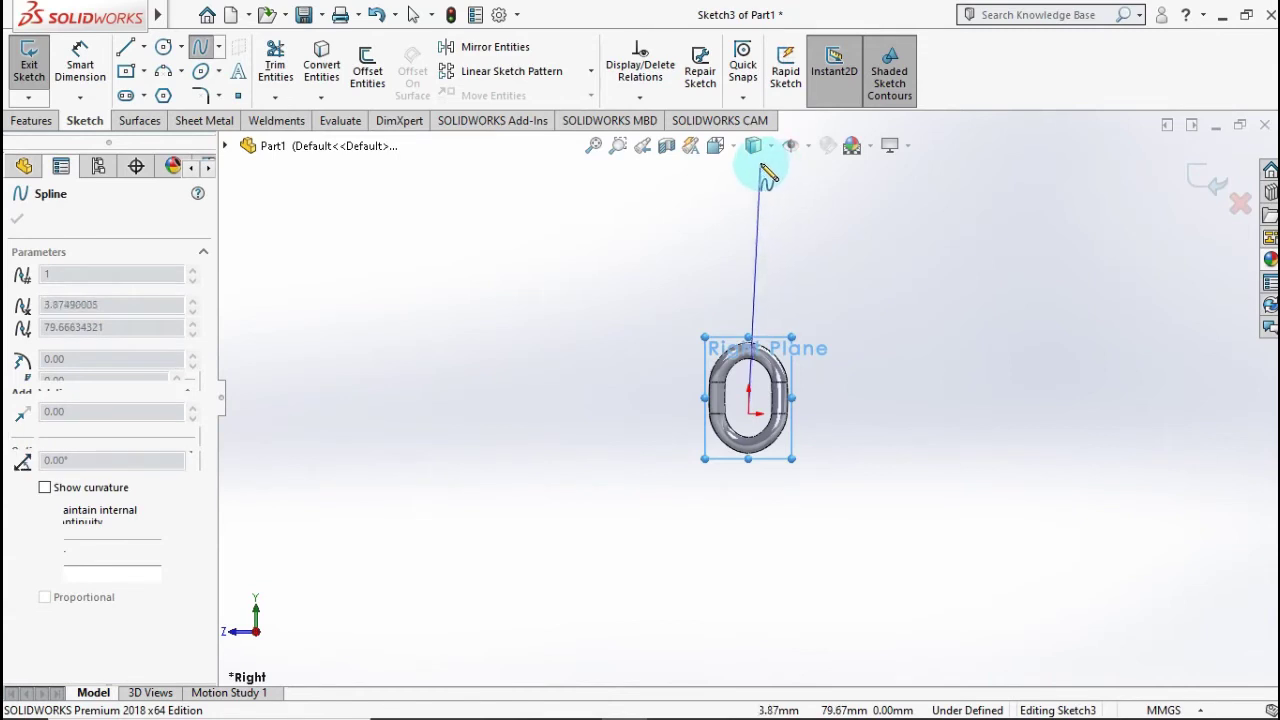
{"action": "scroll", "coordinate": [778, 201], "scroll_direction": "up", "scroll_amount": 3}
{"action": "scroll", "coordinate": [777, 210], "scroll_direction": "down", "scroll_amount": 2}
{"action": "scroll", "coordinate": [776, 209], "scroll_direction": "up", "scroll_amount": 1}
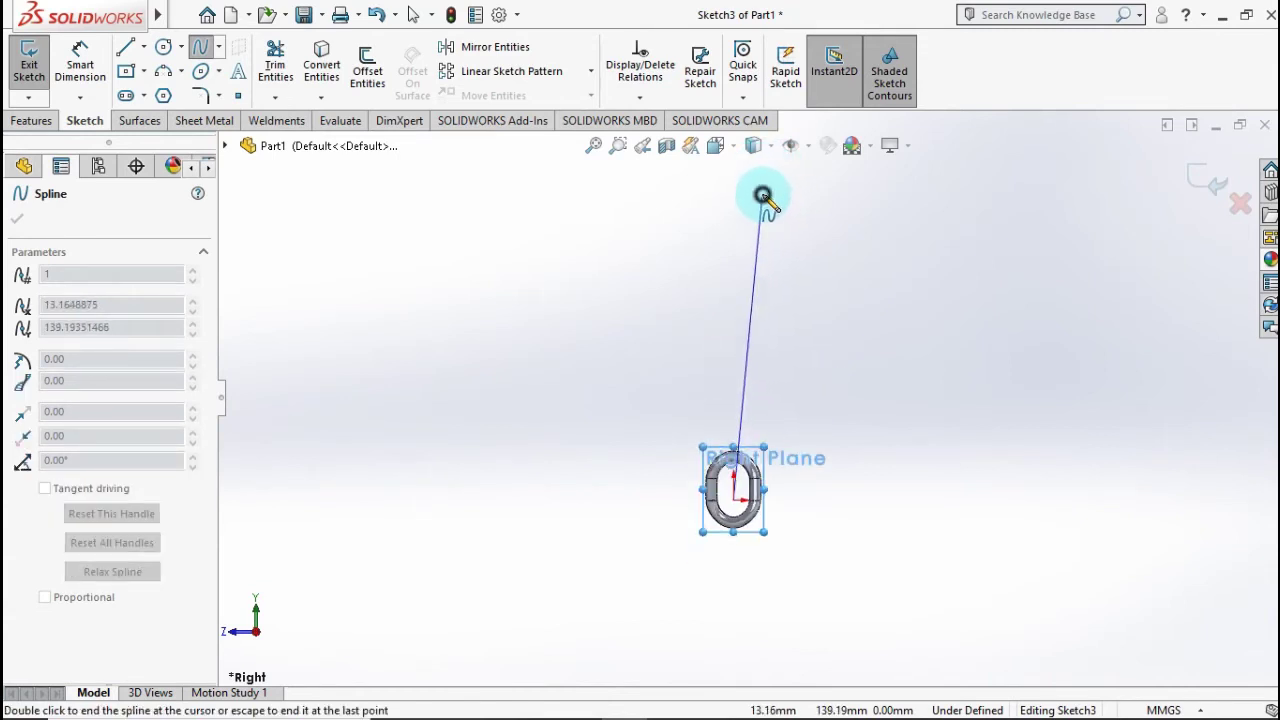
{"action": "left_click", "coordinate": [763, 193]}
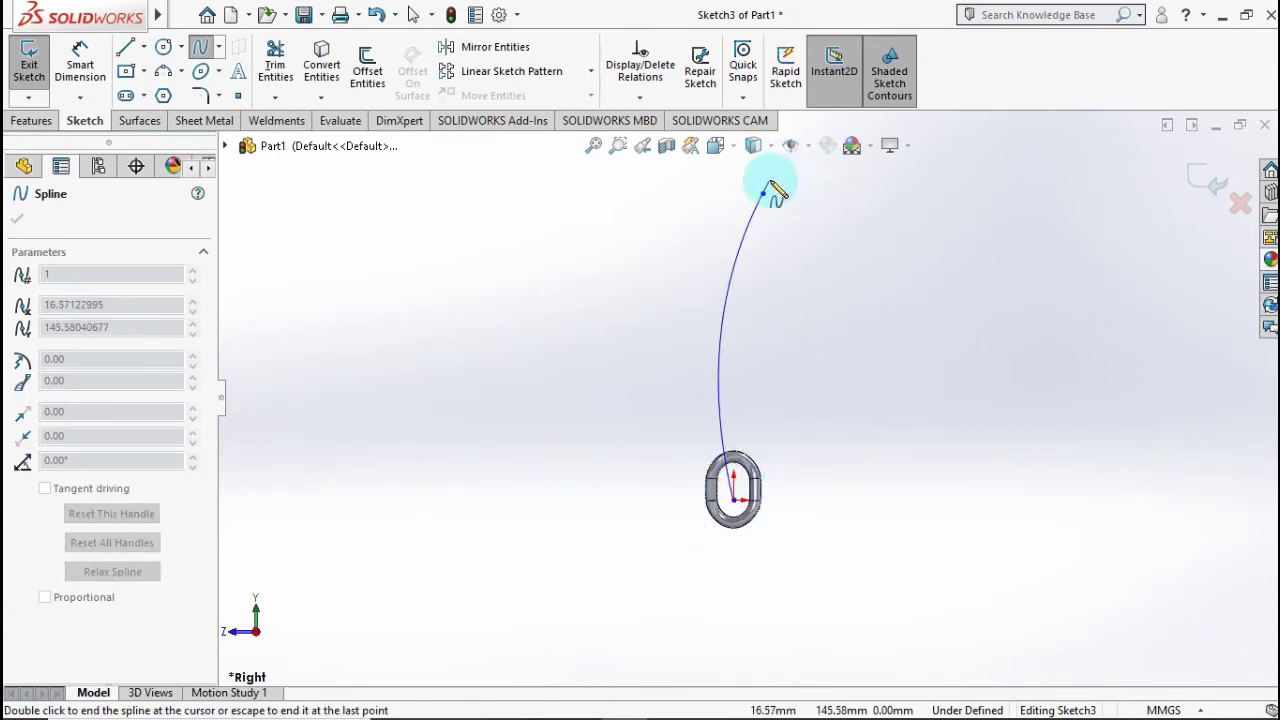
{"action": "scroll", "coordinate": [777, 190], "scroll_direction": "up", "scroll_amount": 2}
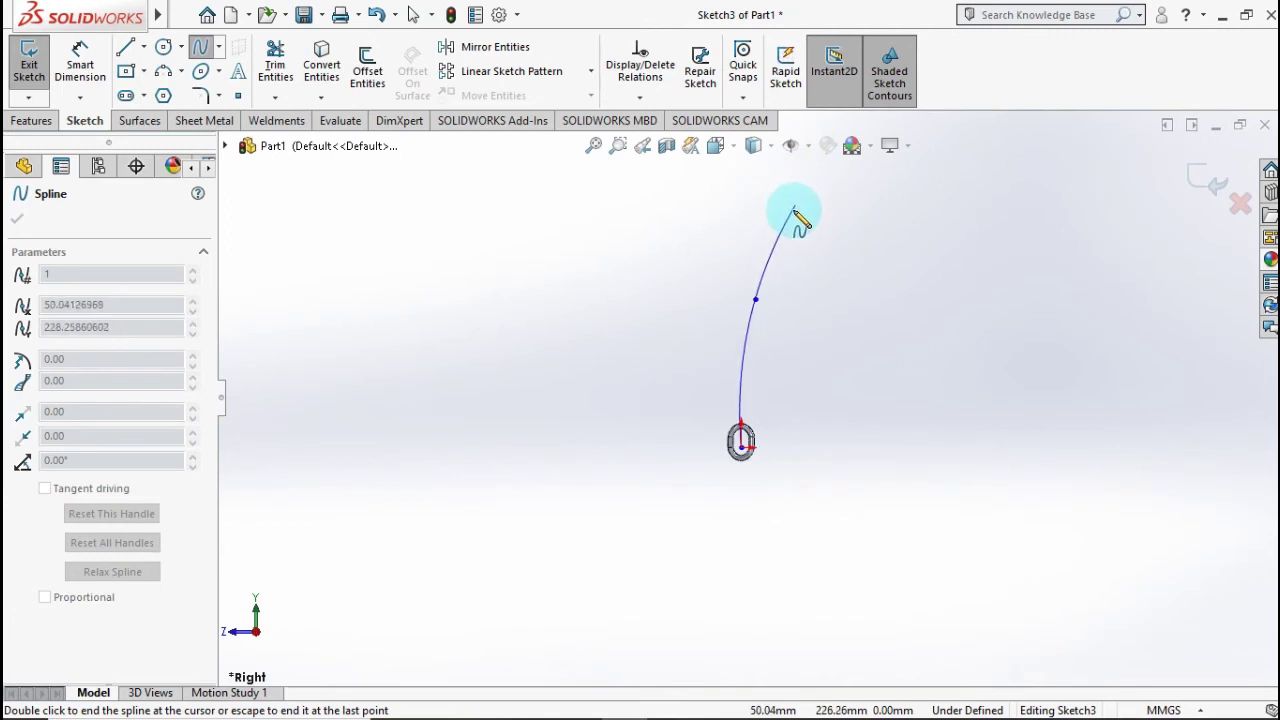
{"action": "left_click", "coordinate": [792, 213]}
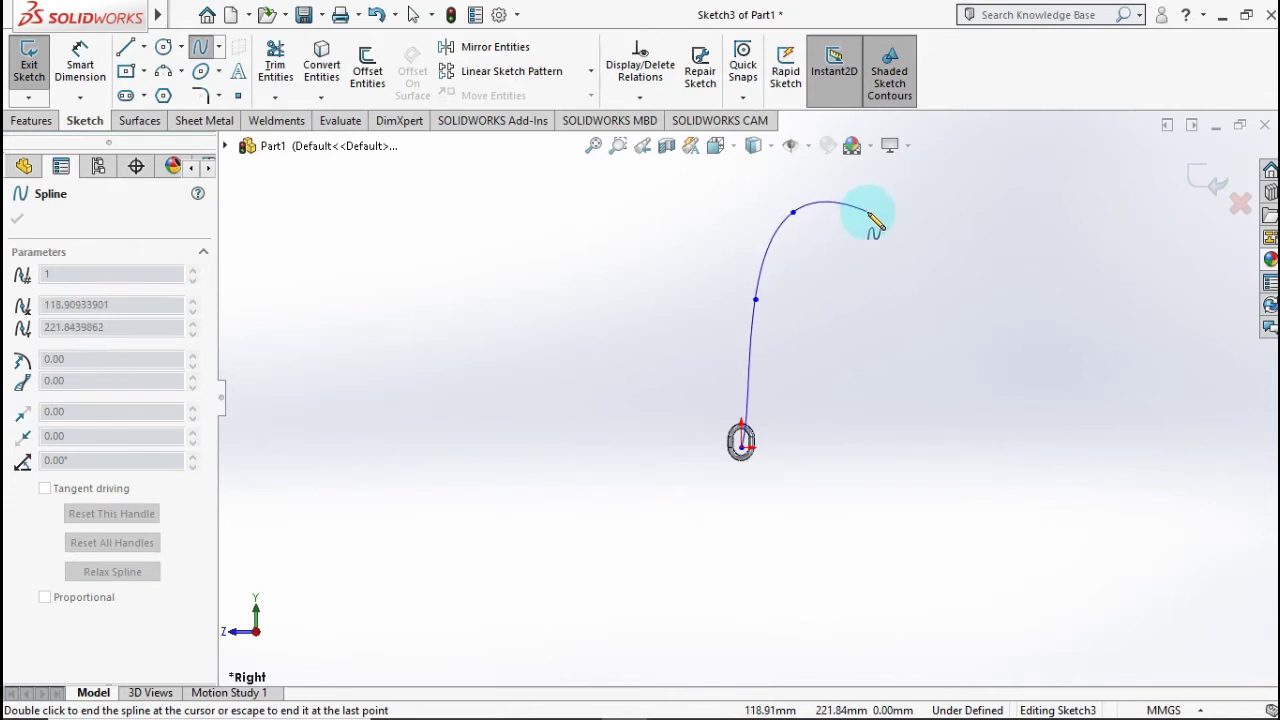
{"action": "left_click", "coordinate": [868, 213]}
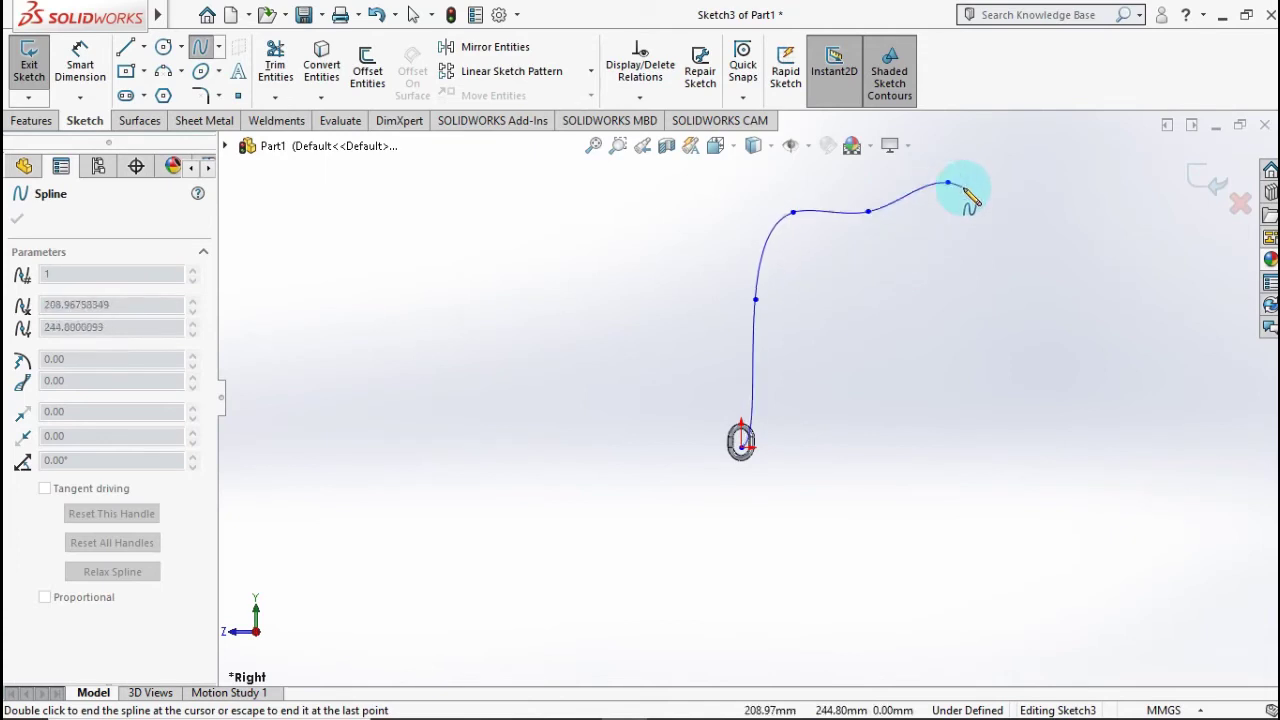
{"action": "right_click", "coordinate": [968, 194]}
{"action": "left_click", "coordinate": [996, 196]}
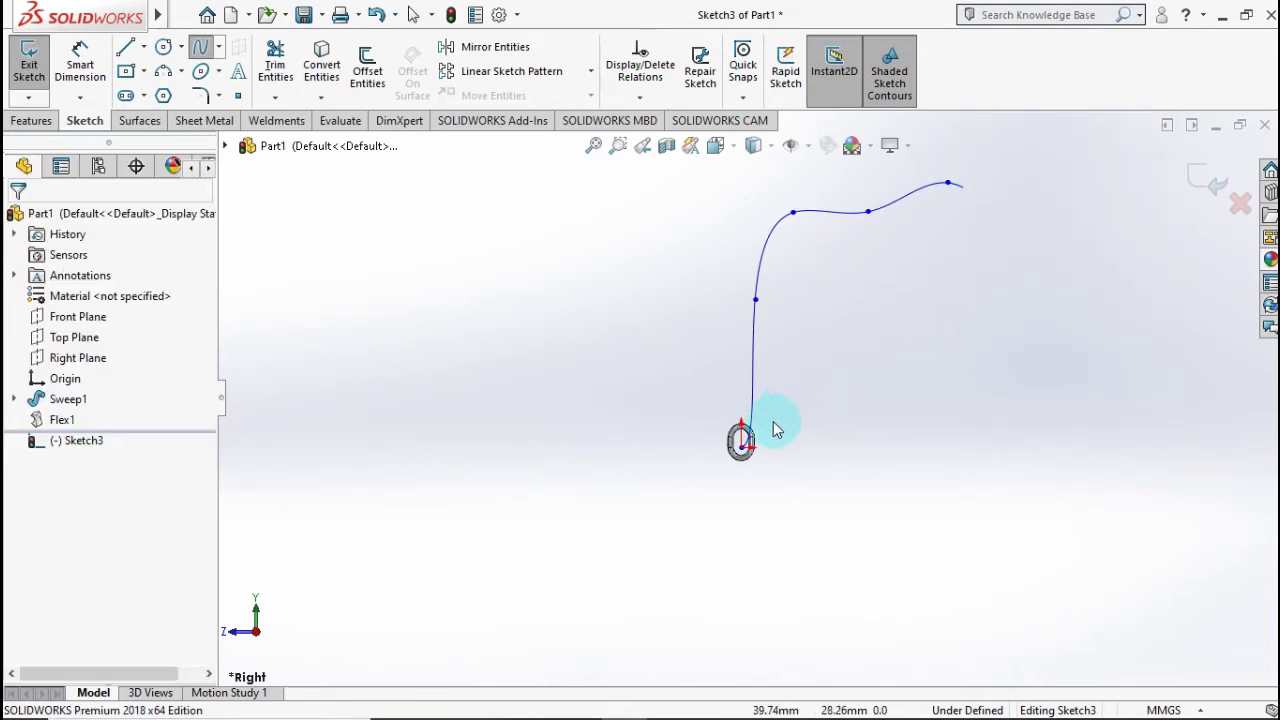
Adjust the tangent handle at the spline's origin end so the curve leaves the link nearly straight up, and finish the sketch.
{"action": "scroll", "coordinate": [773, 430], "scroll_direction": "down", "scroll_amount": 5}
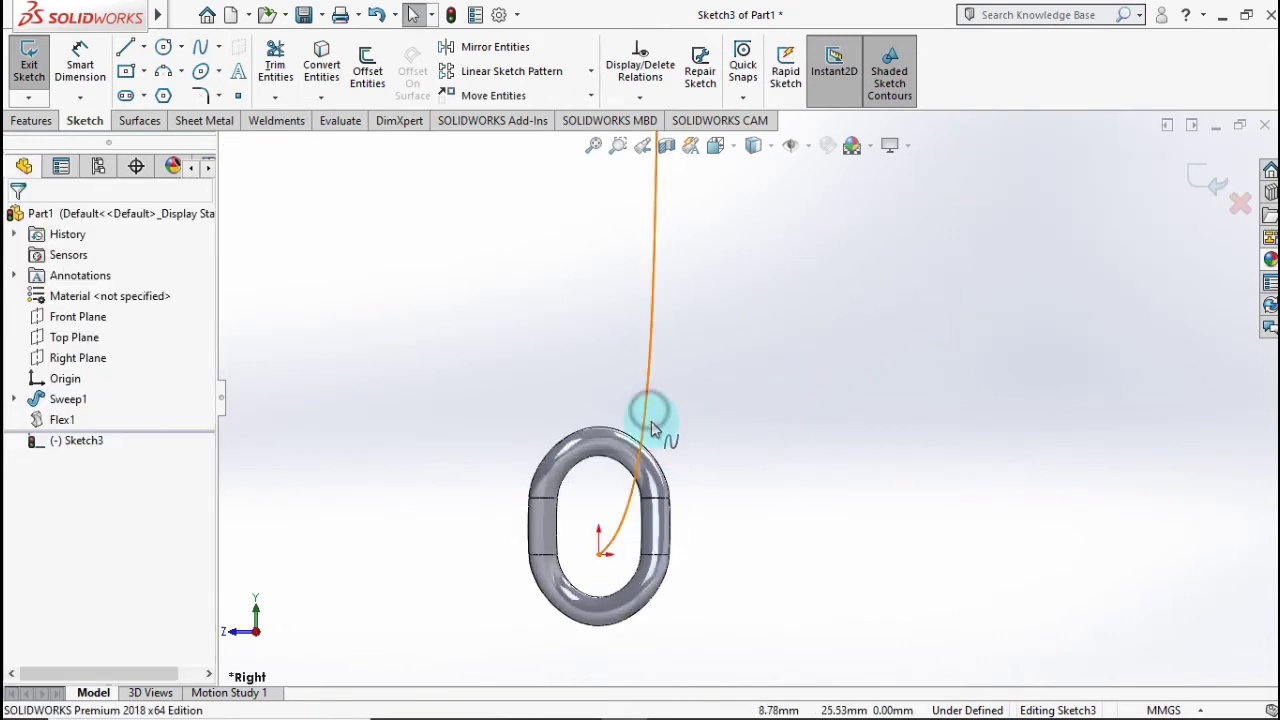
{"action": "left_click", "coordinate": [651, 428]}
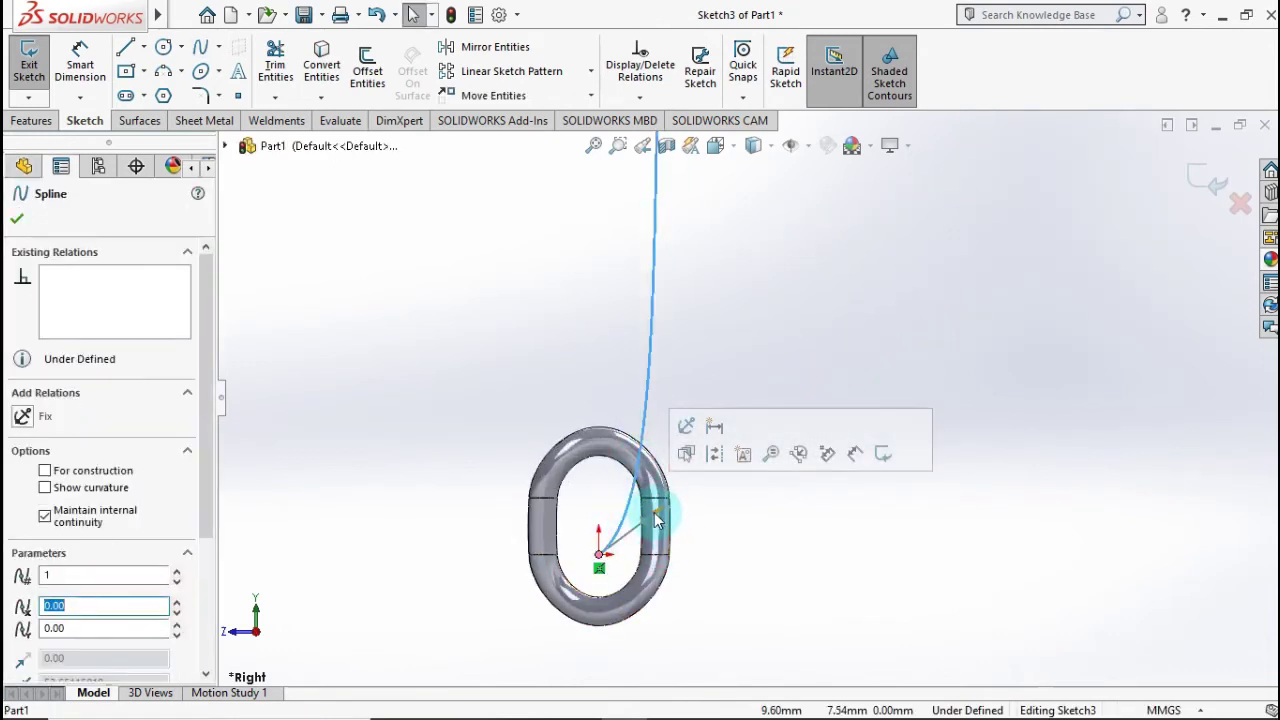
{"action": "left_click_drag", "start_coordinate": [654, 512], "coordinate": [571, 586]}
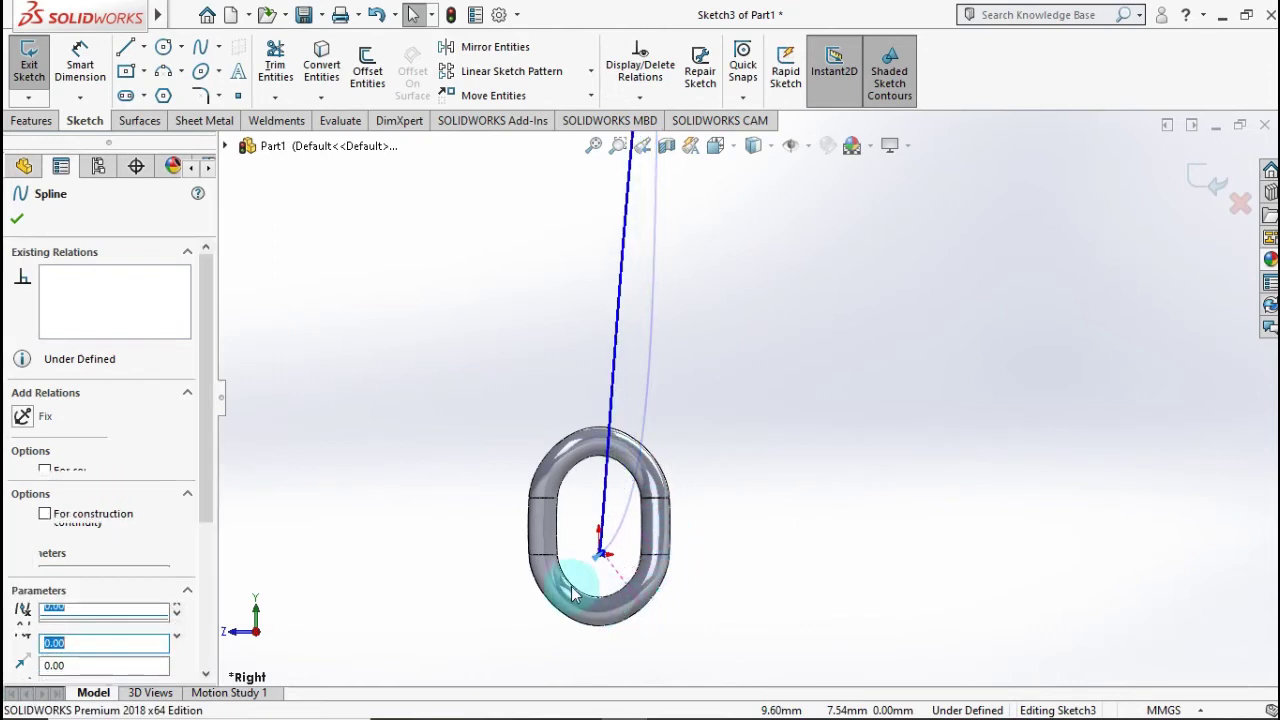
{"action": "left_click_drag", "start_coordinate": [537, 520], "coordinate": [623, 452]}
{"action": "left_click", "coordinate": [667, 511]}
{"action": "left_click", "coordinate": [737, 443]}
{"action": "scroll", "coordinate": [740, 467], "scroll_direction": "up", "scroll_amount": 4}
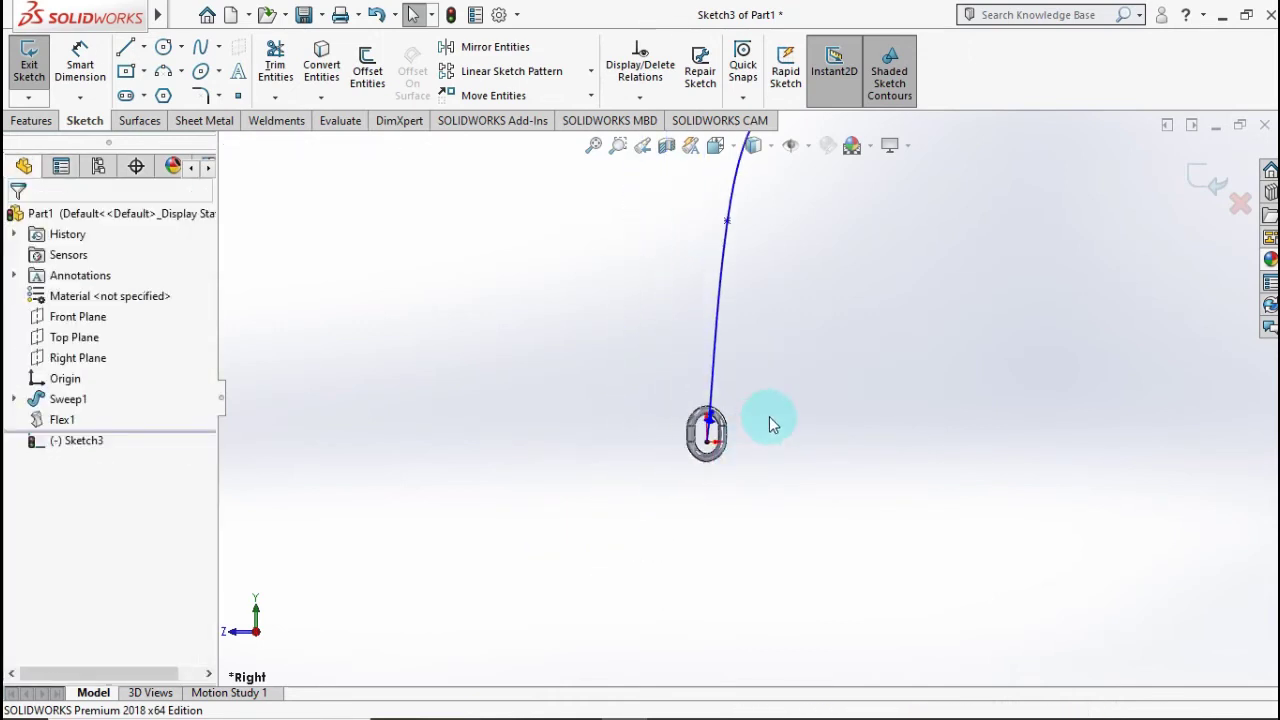
{"action": "scroll", "coordinate": [799, 390], "scroll_direction": "up", "scroll_amount": 3}
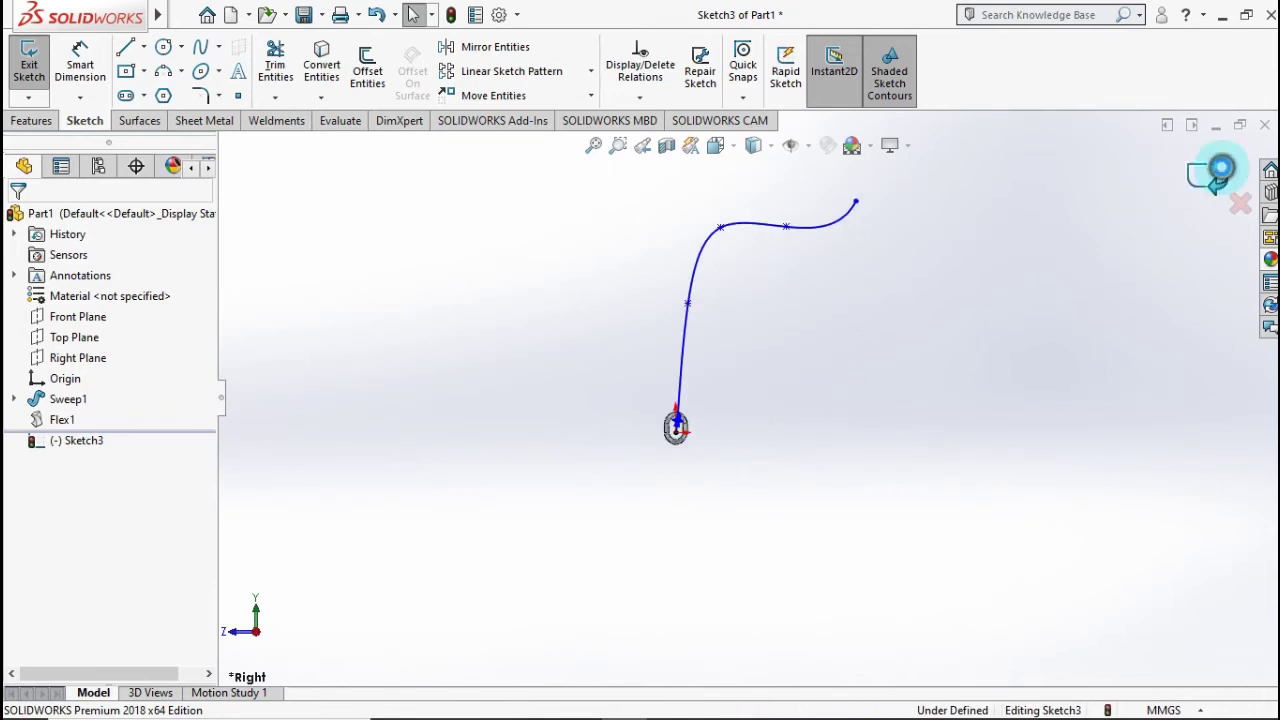
{"action": "left_click", "coordinate": [1220, 170]}
Start a Curve Driven Pattern along the spline with equal spacing.
{"action": "scroll", "coordinate": [753, 320], "scroll_direction": "down", "scroll_amount": 2}
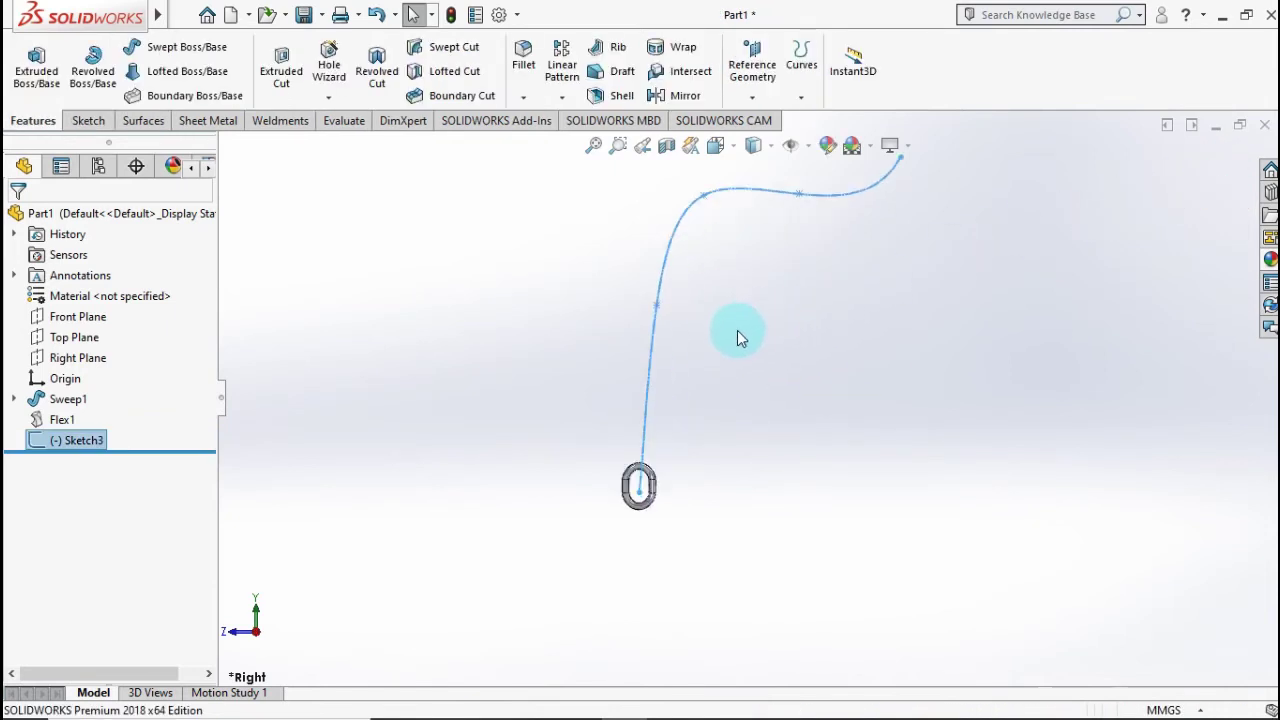
{"action": "middle_click_drag", "start_coordinate": [737, 333], "coordinate": [787, 343]}
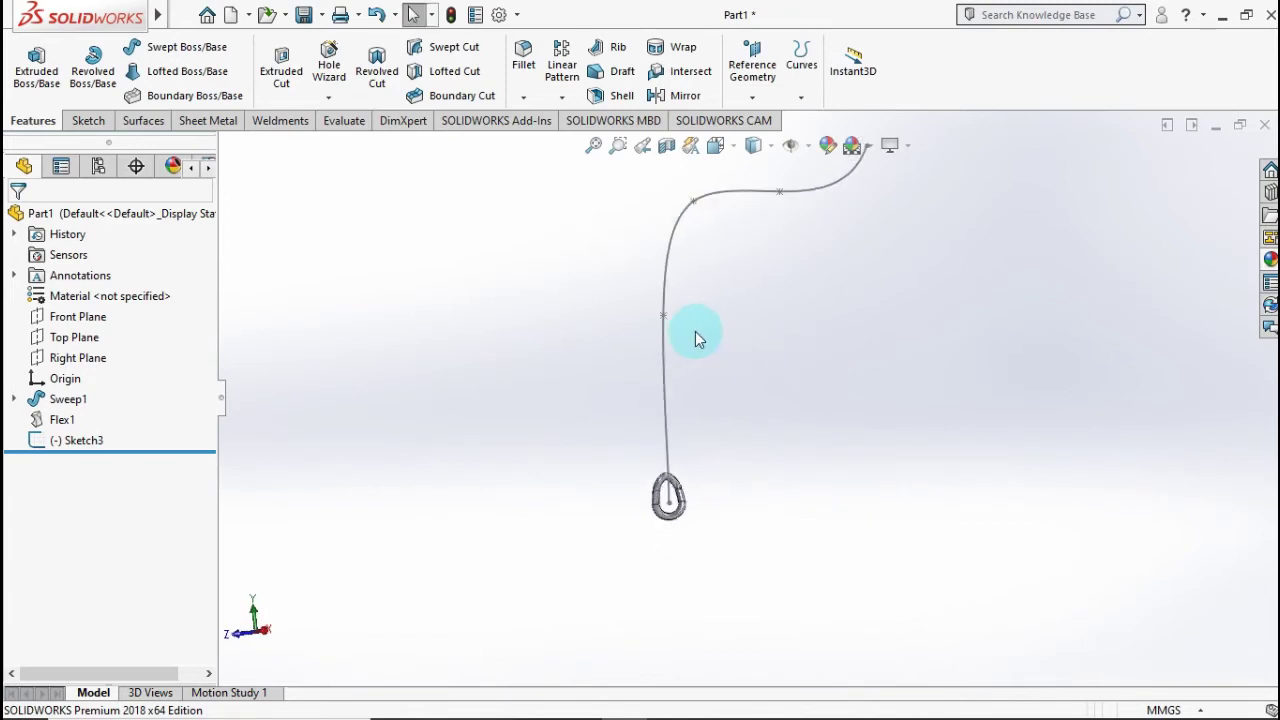
{"action": "left_click", "coordinate": [553, 101]}
{"action": "left_click", "coordinate": [592, 188]}
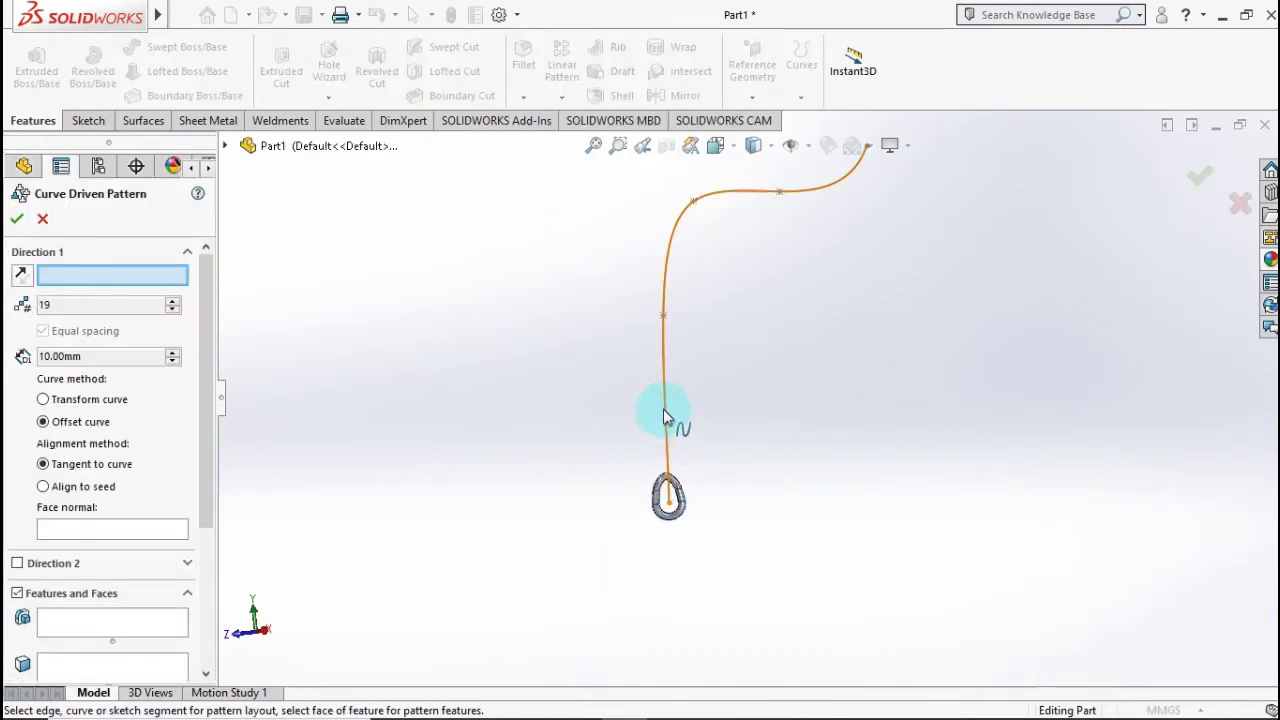
{"action": "left_click", "coordinate": [667, 418]}
{"action": "scroll", "coordinate": [686, 486], "scroll_direction": "down", "scroll_amount": 3}
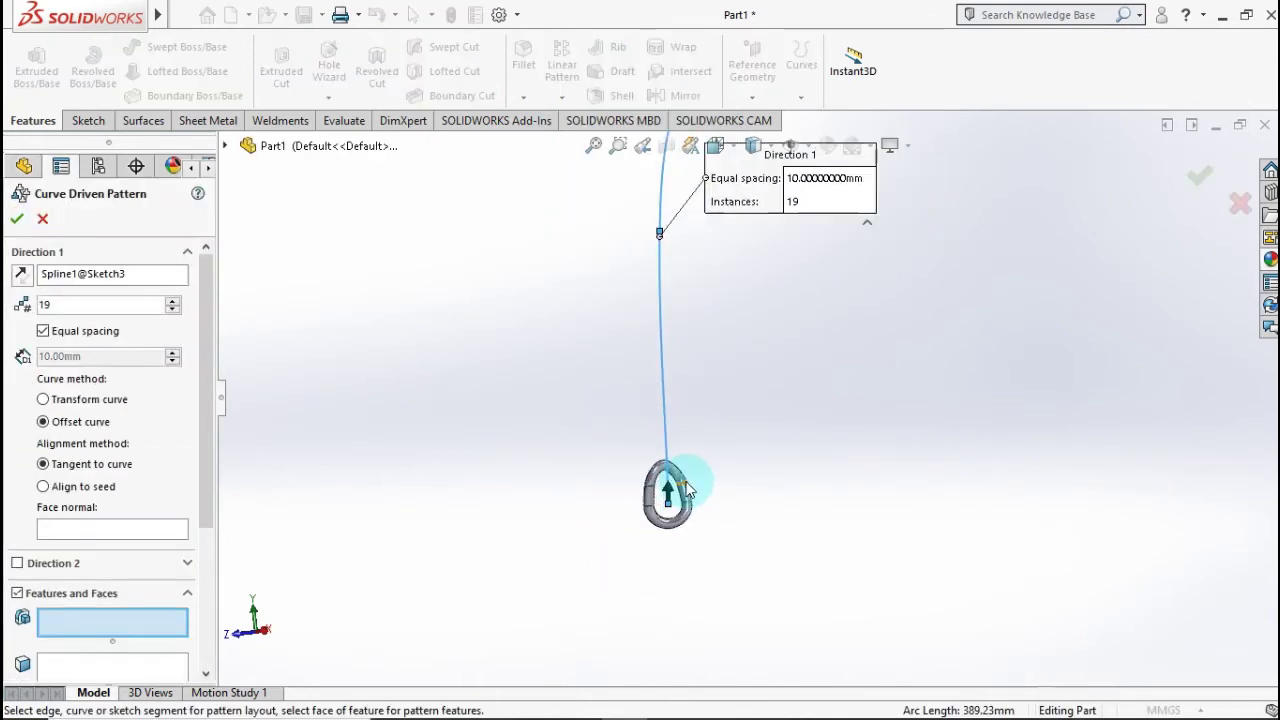
Pattern bodies instead of features and faces, selecting the twisted link body.
{"action": "scroll", "coordinate": [680, 490], "scroll_direction": "down", "scroll_amount": 2}
{"action": "left_click_drag", "start_coordinate": [206, 471], "coordinate": [177, 523]}
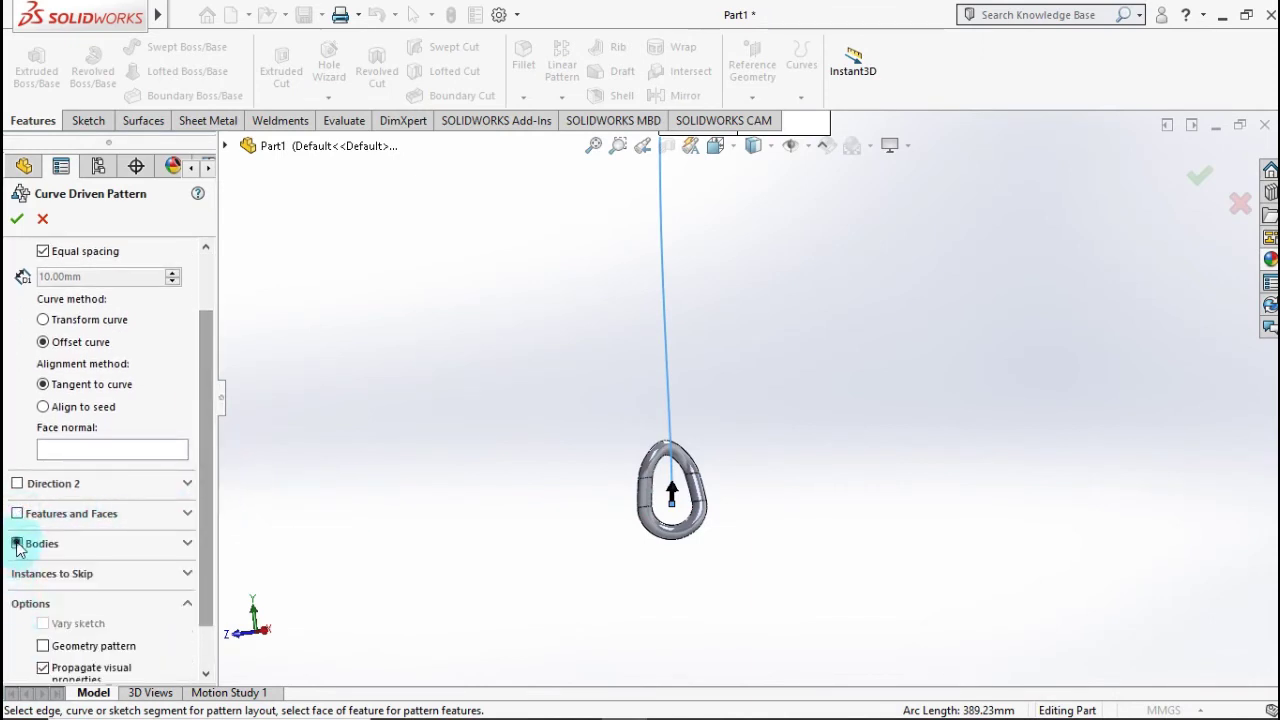
{"action": "left_click", "coordinate": [17, 543]}
{"action": "left_click", "coordinate": [672, 538]}
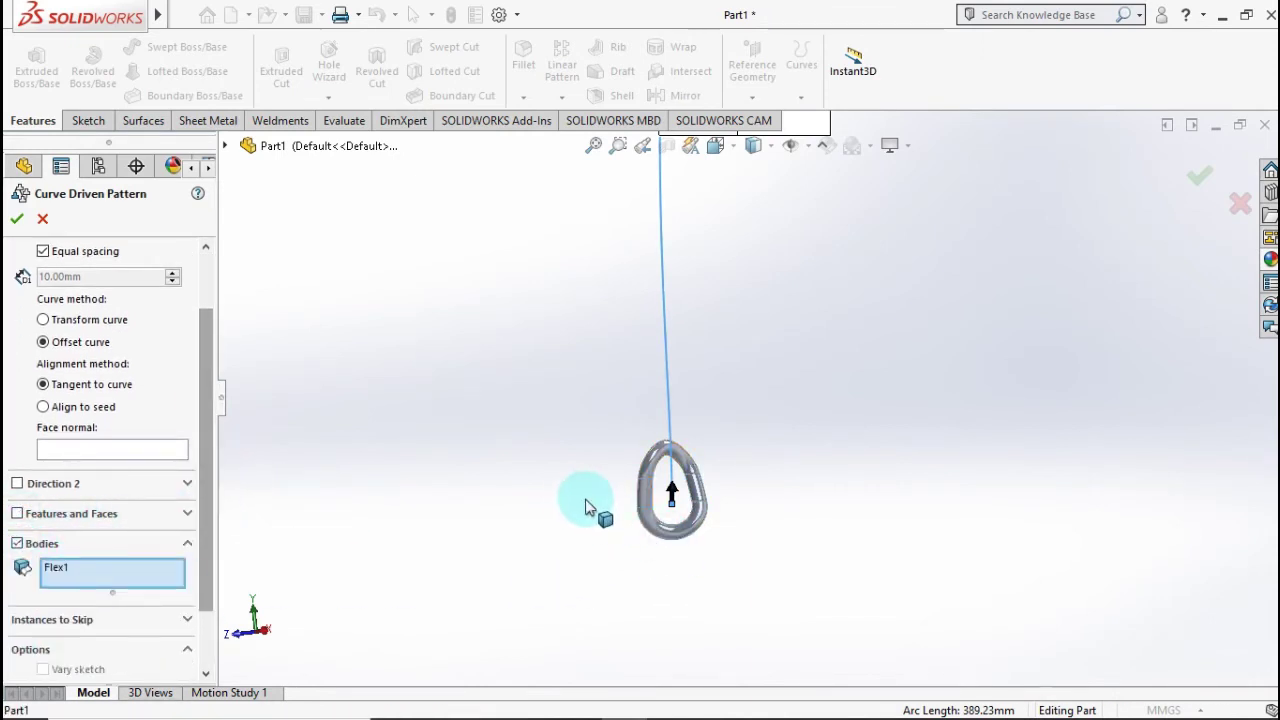
Check how the previewed links interlock along the spline and set the number of instances to 17.
{"action": "scroll", "coordinate": [654, 486], "scroll_direction": "up", "scroll_amount": 4}
{"action": "scroll", "coordinate": [768, 297], "scroll_direction": "up", "scroll_amount": 4}
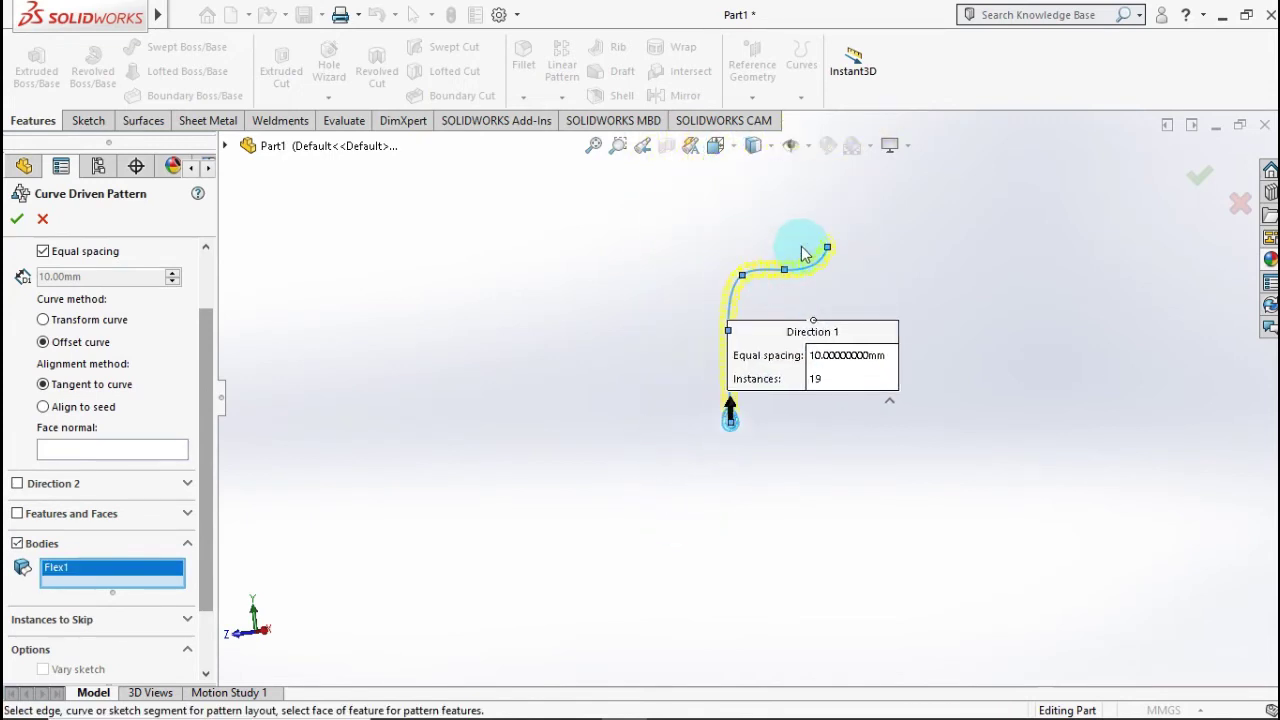
{"action": "middle_click_drag", "start_coordinate": [802, 253], "coordinate": [771, 366]}
{"action": "middle_click_drag", "start_coordinate": [643, 471], "coordinate": [812, 449]}
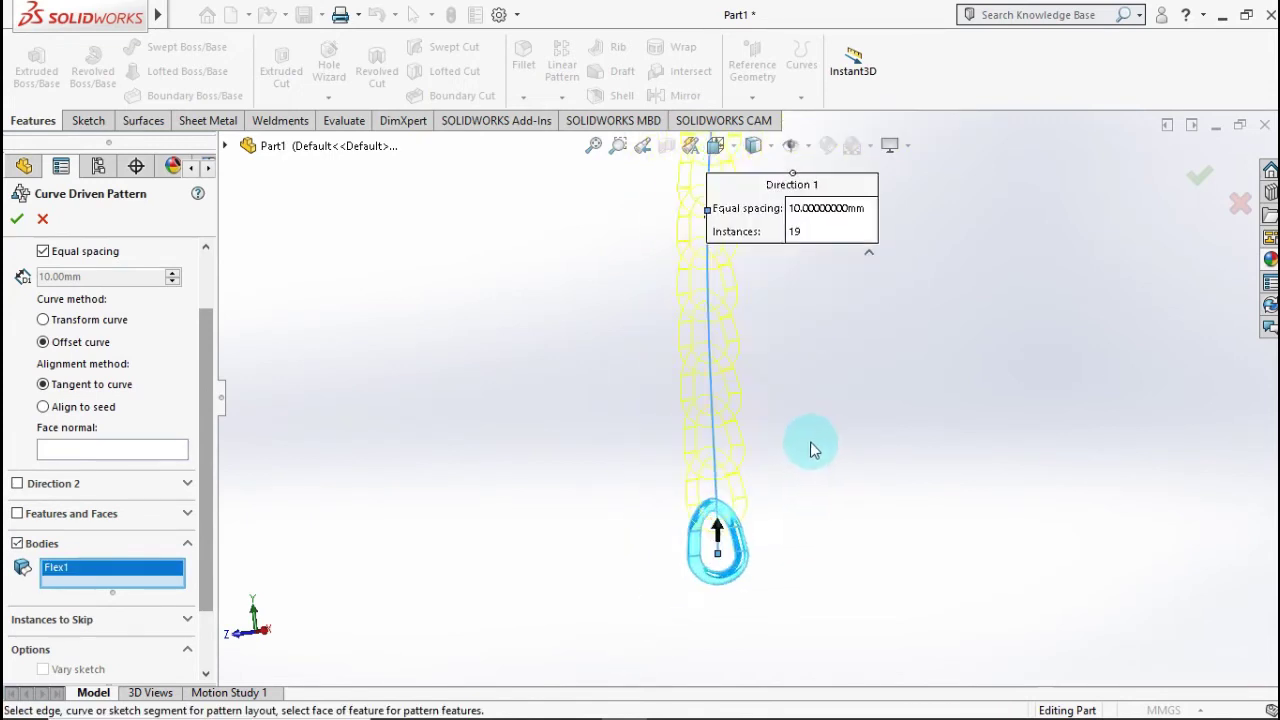
{"action": "scroll", "coordinate": [690, 515], "scroll_direction": "down", "scroll_amount": 6}
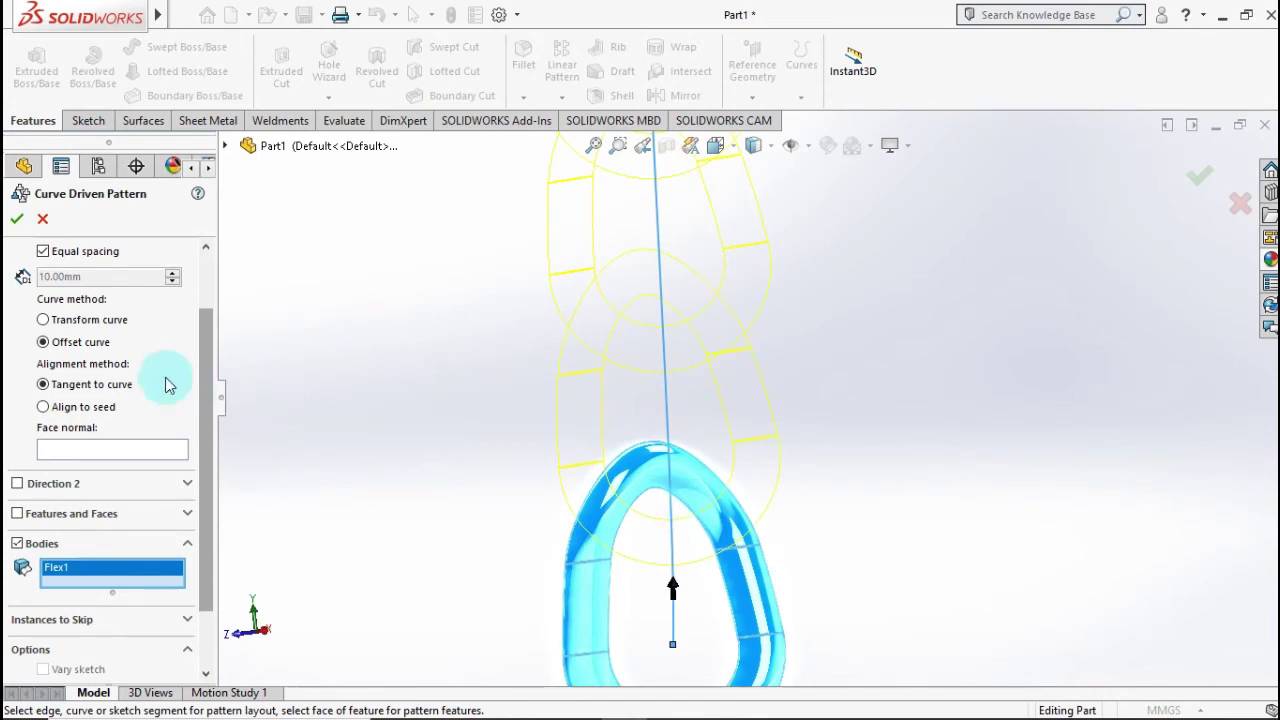
{"action": "scroll", "coordinate": [115, 357], "scroll_direction": "up", "scroll_amount": 2}
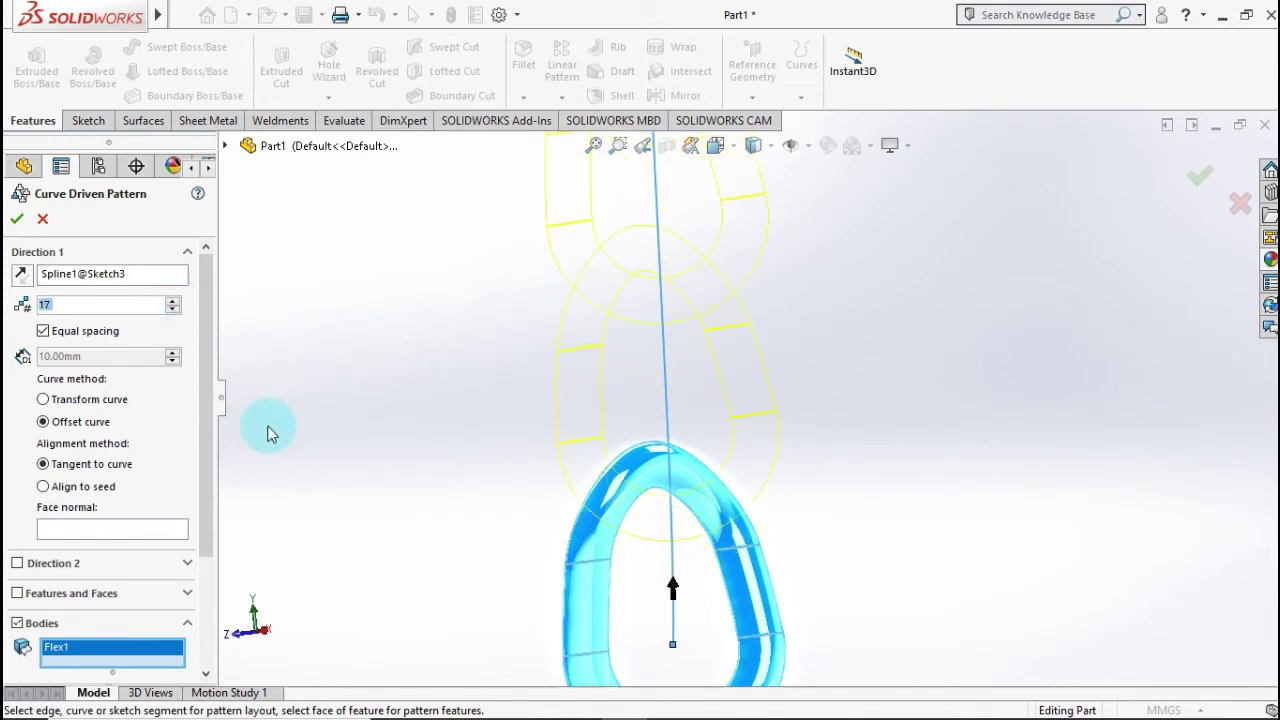
Check the previewed links along the whole spline and accept the Curve Driven Pattern of the link body.
{"action": "scroll", "coordinate": [514, 400], "scroll_direction": "up", "scroll_amount": 4}
{"action": "scroll", "coordinate": [514, 400], "scroll_direction": "down", "scroll_amount": 2}
{"action": "scroll", "coordinate": [861, 334], "scroll_direction": "up", "scroll_amount": 1}
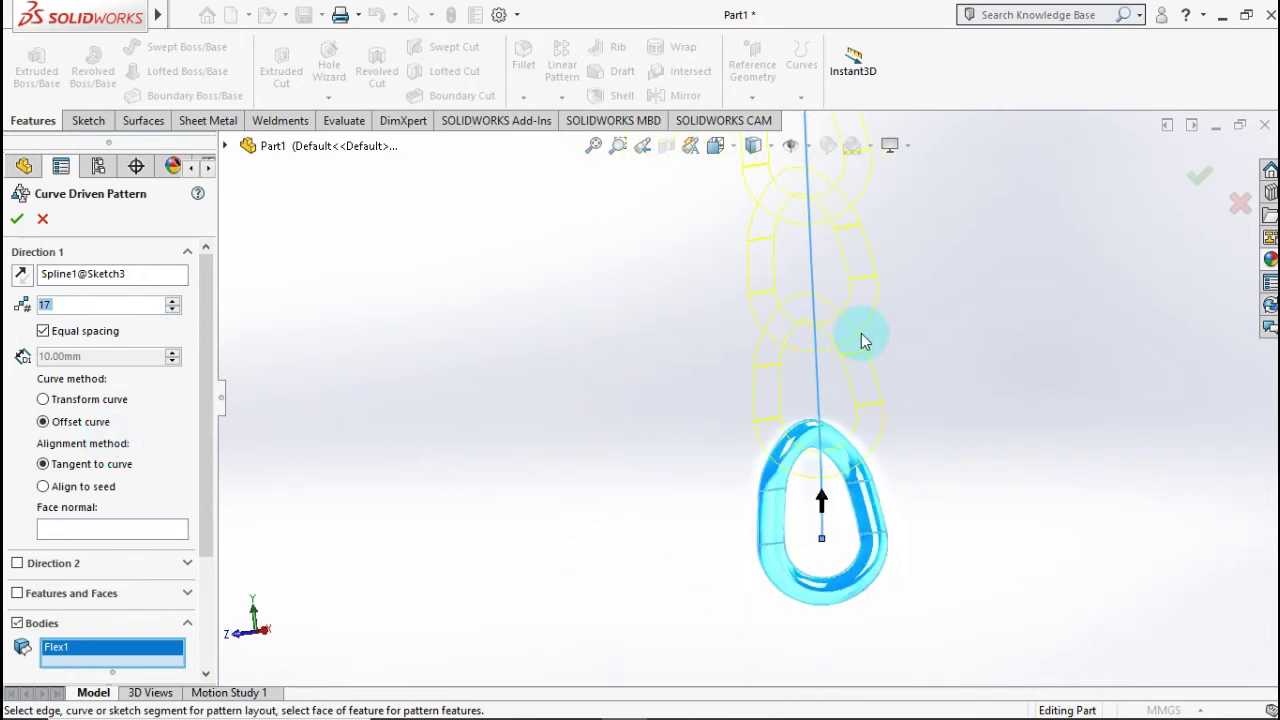
{"action": "scroll", "coordinate": [861, 333], "scroll_direction": "up", "scroll_amount": 7}
{"action": "middle_click_drag", "start_coordinate": [811, 279], "coordinate": [703, 463], "text": "ctrl"}
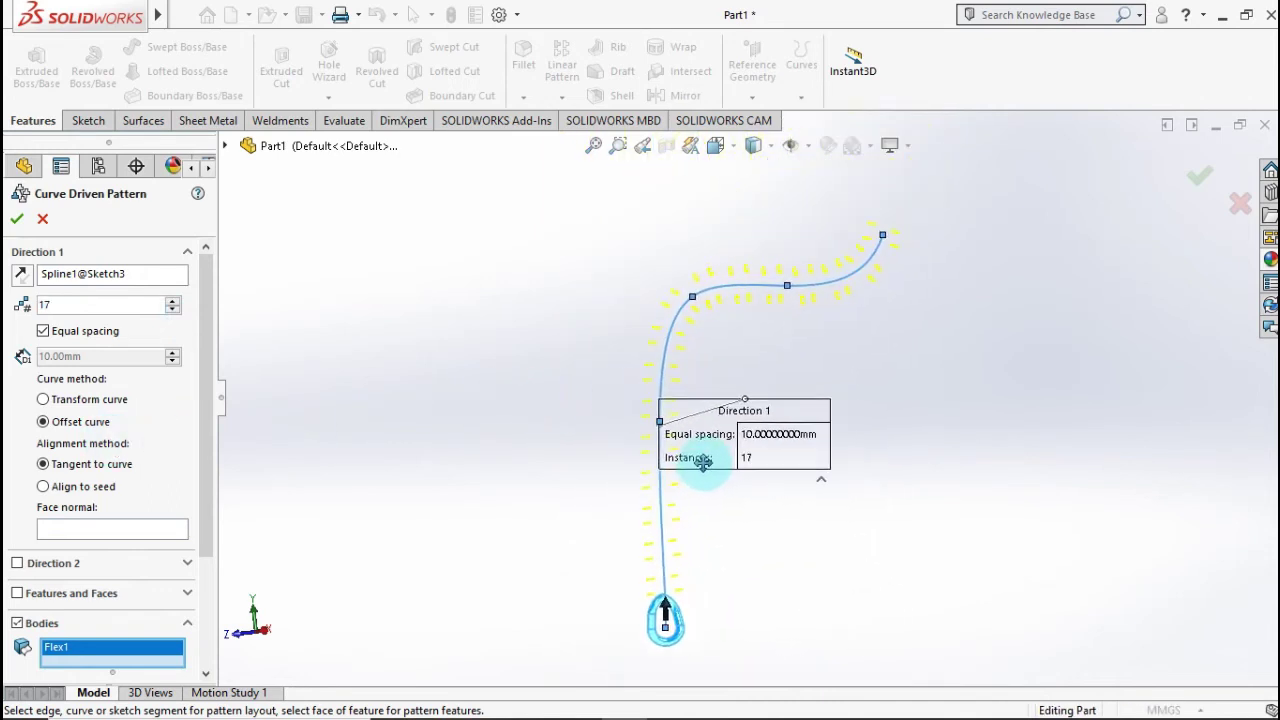
{"action": "scroll", "coordinate": [703, 463], "scroll_direction": "up", "scroll_amount": 1}
{"action": "scroll", "coordinate": [700, 469], "scroll_direction": "down", "scroll_amount": 2}
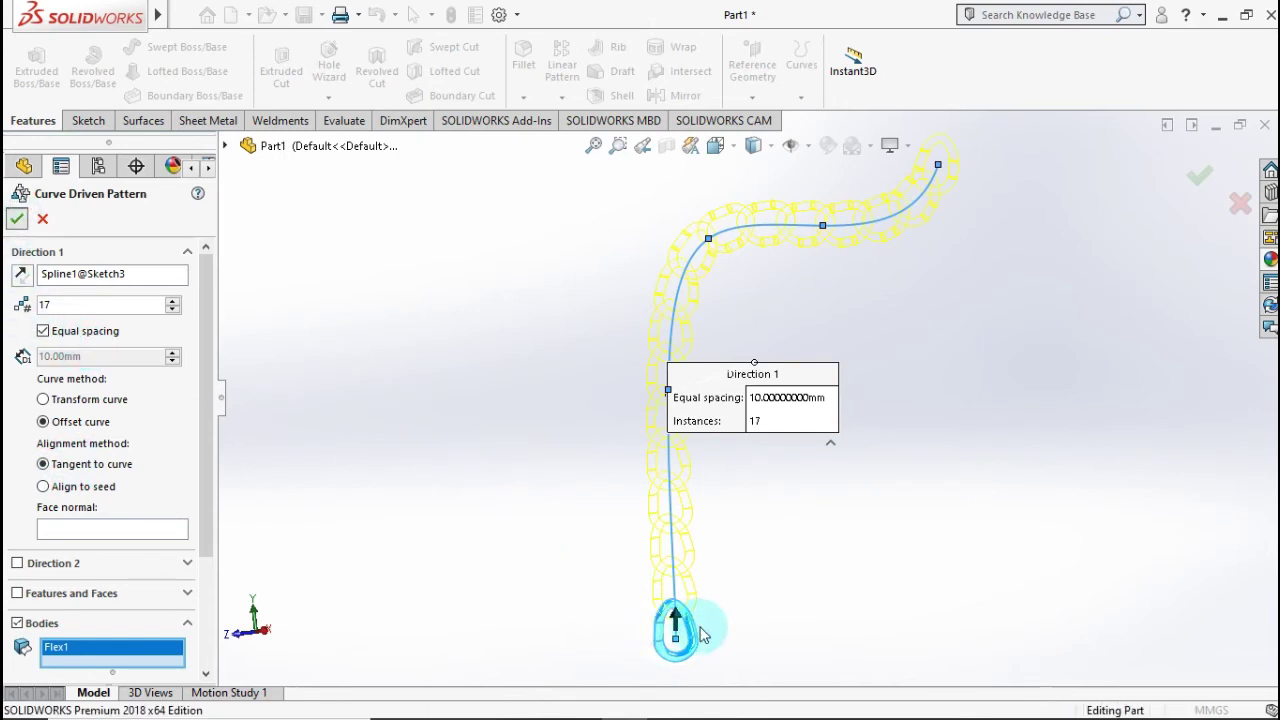
{"action": "key", "text": "Return"}
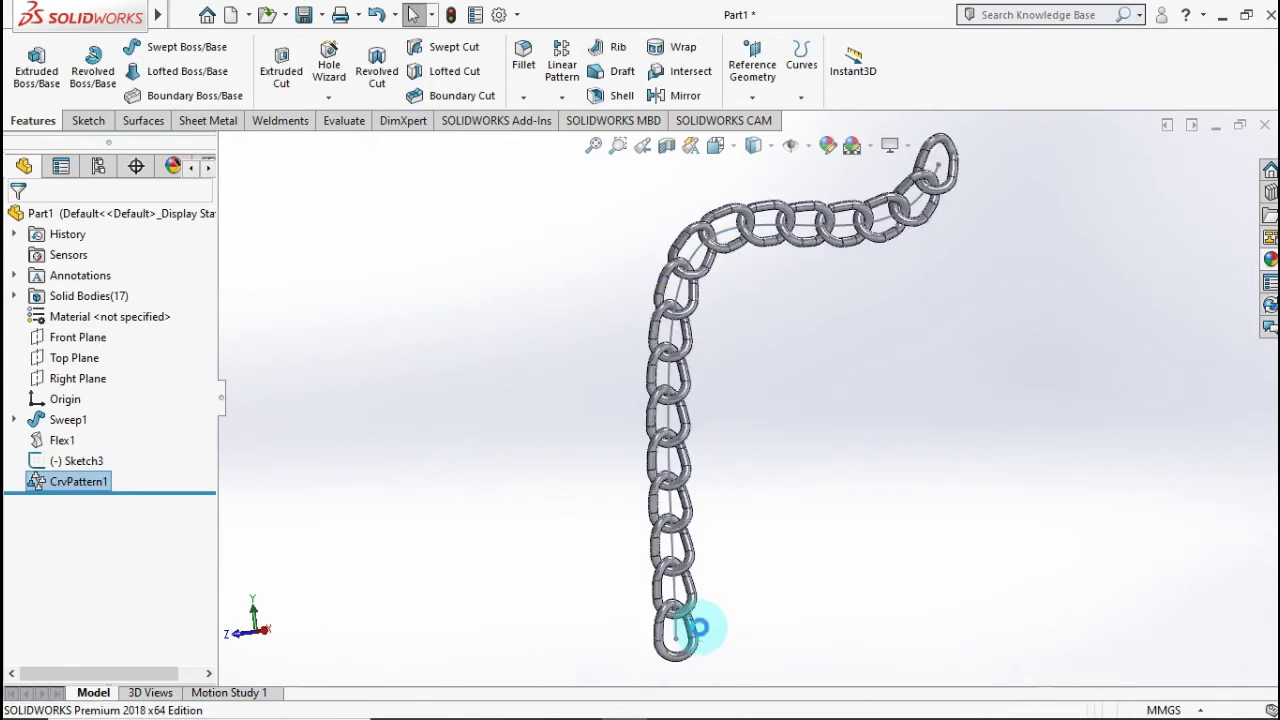
Hide the spline sketch that guides the chain pattern so only the link bodies are displayed.
{"action": "scroll", "coordinate": [705, 600], "scroll_direction": "down", "scroll_amount": 3}
{"action": "middle_click_drag", "start_coordinate": [700, 535], "coordinate": [723, 494]}
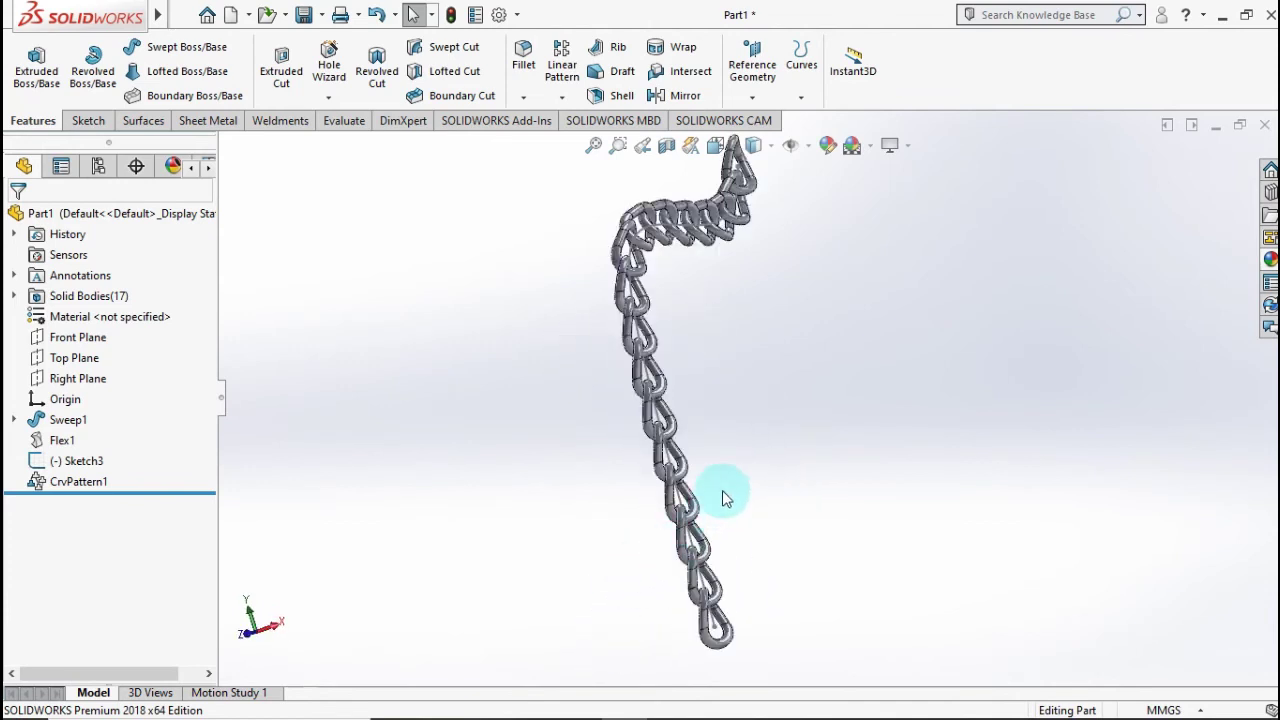
{"action": "key", "text": "ctrl+7"}
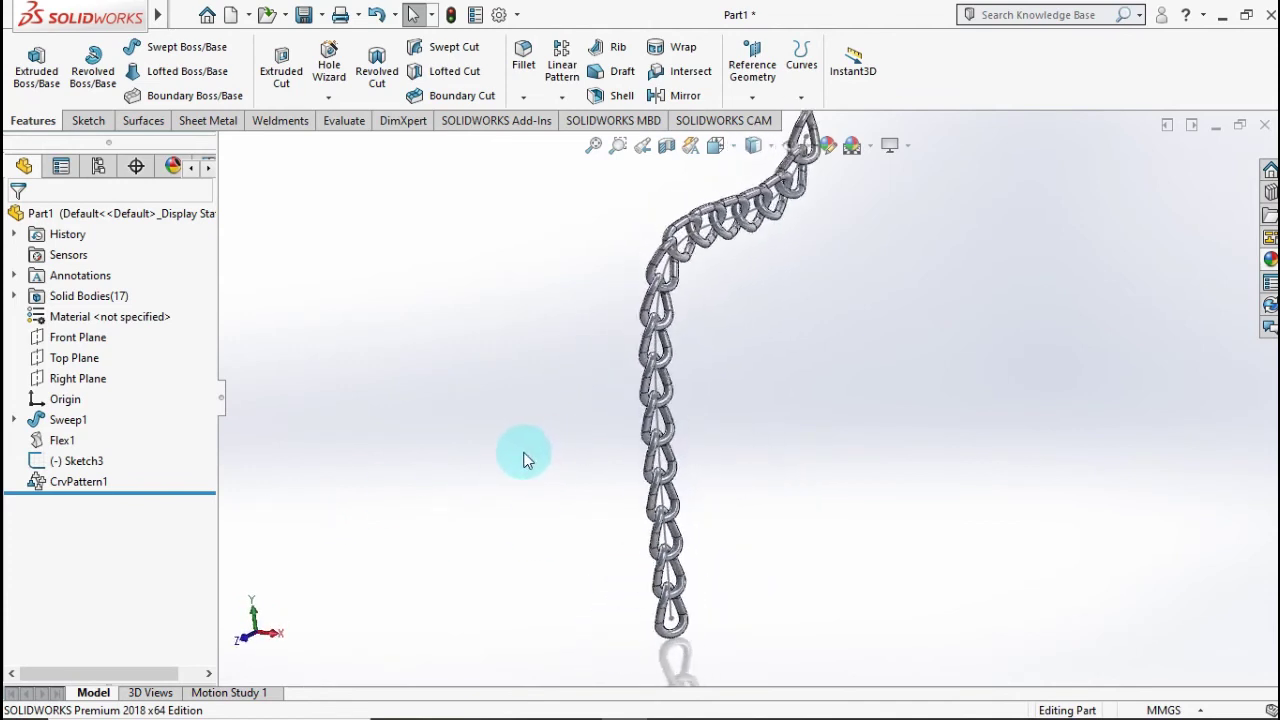
{"action": "right_click", "coordinate": [80, 460]}
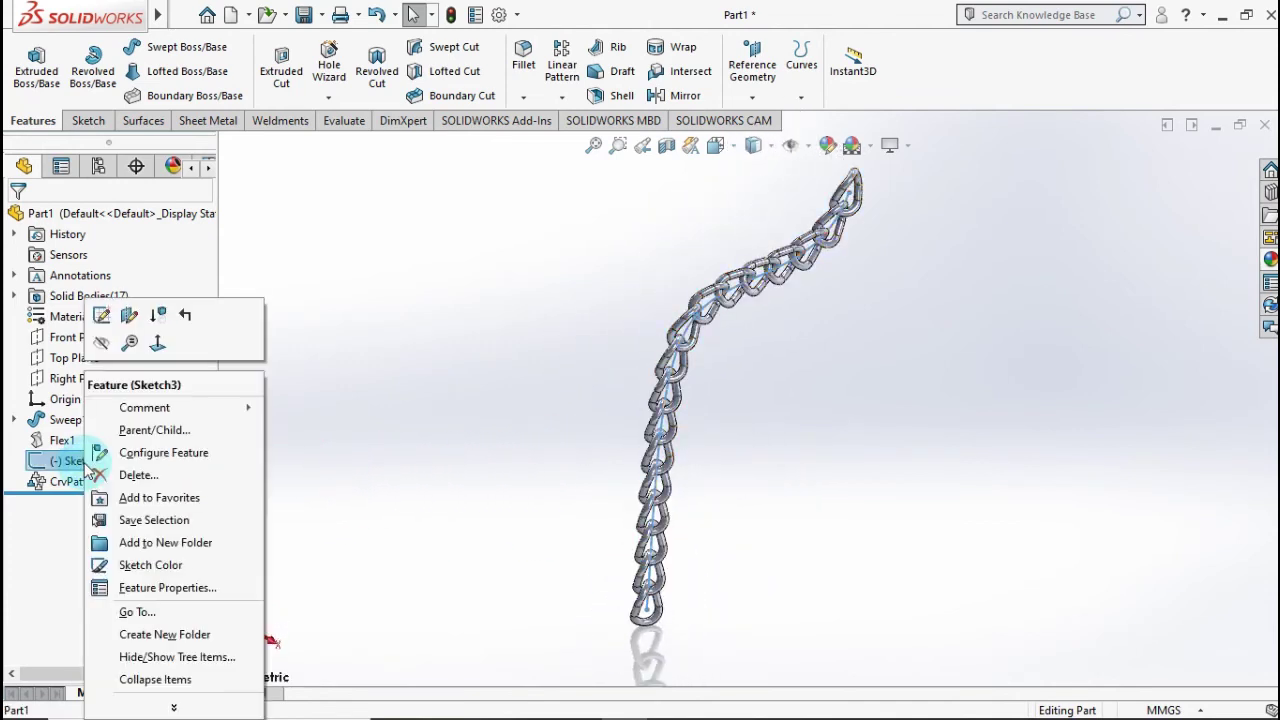
{"action": "left_click", "coordinate": [111, 344]}
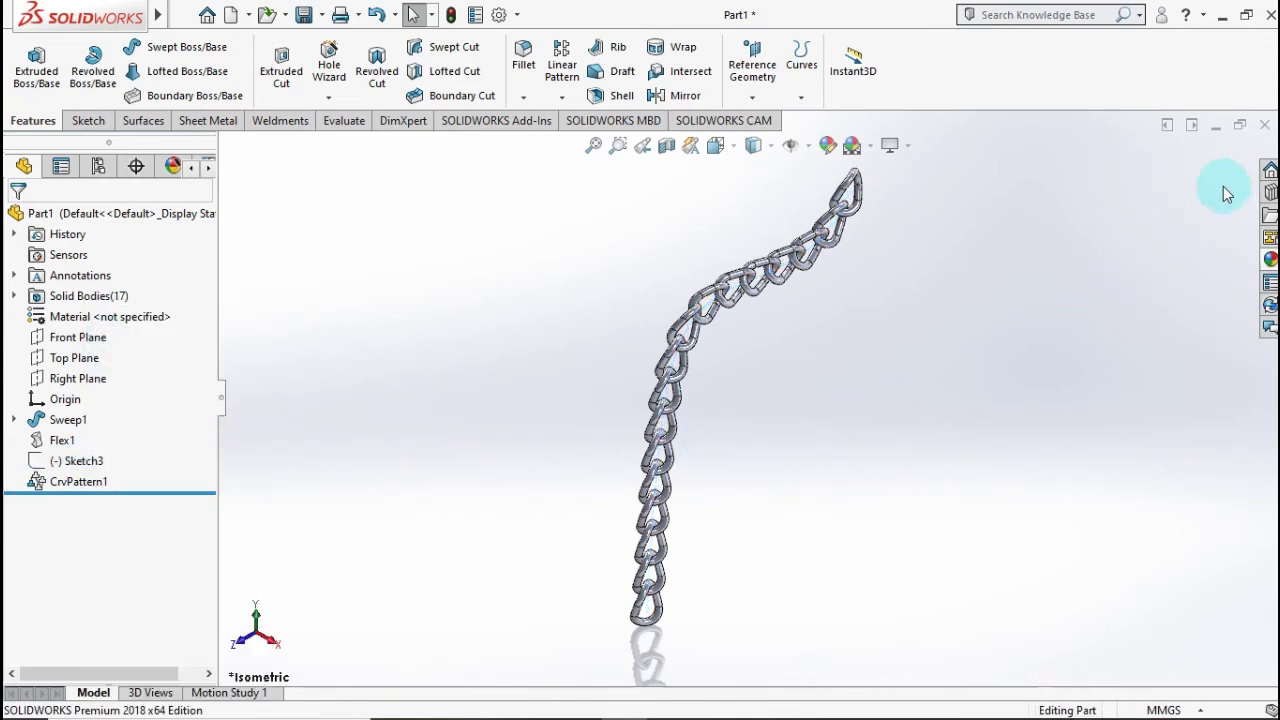
Apply the polished steel appearance from the Metal > Steel library to the whole part.
{"action": "left_click", "coordinate": [171, 212]}
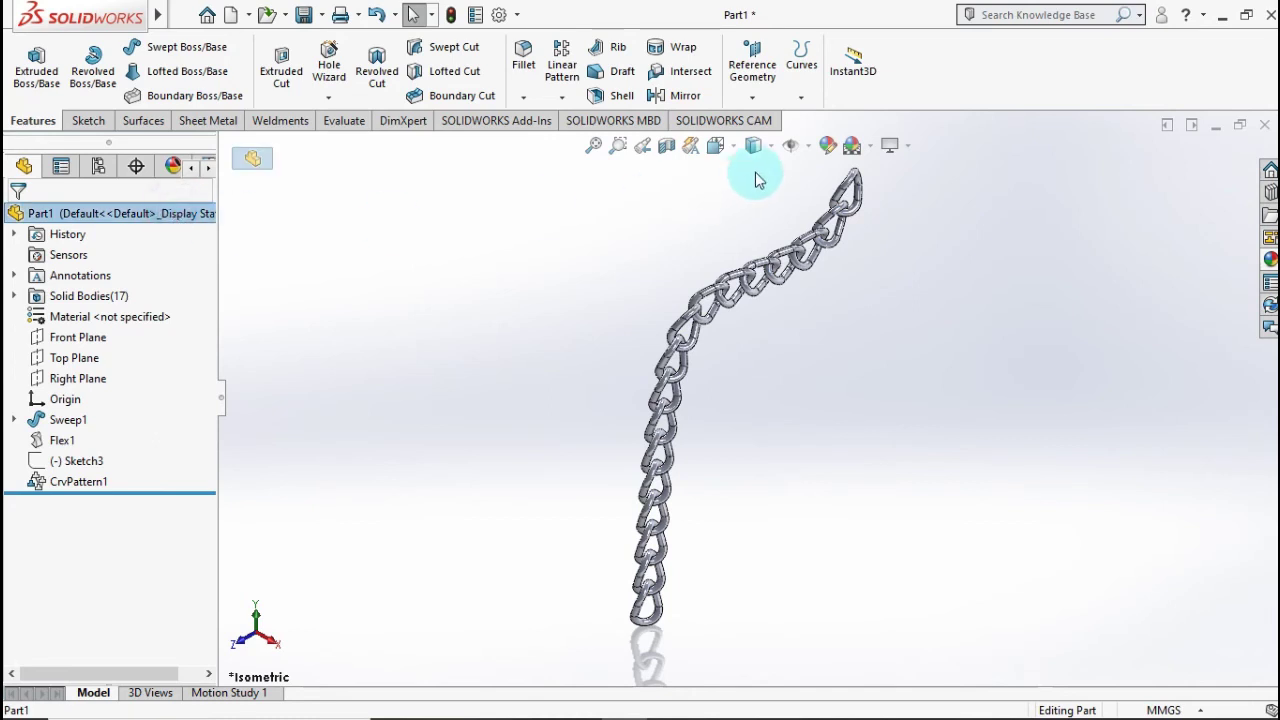
{"action": "left_click", "coordinate": [826, 145]}
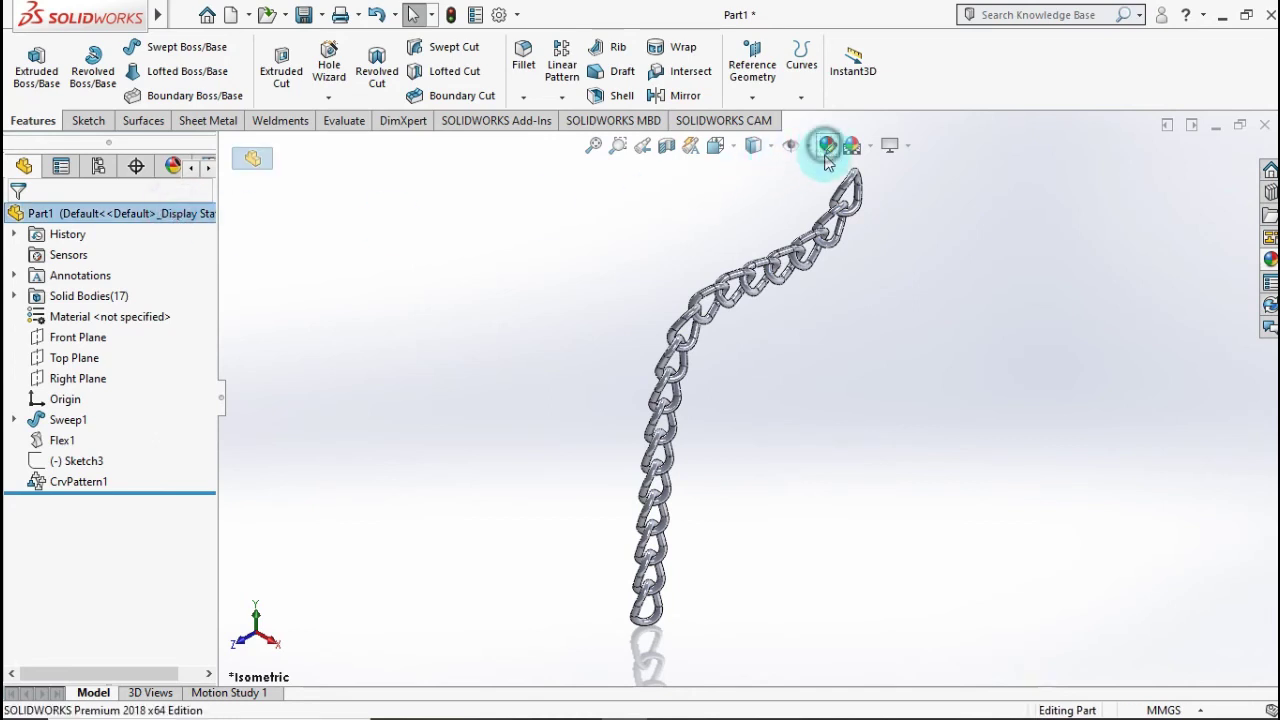
{"action": "left_click", "coordinate": [970, 279]}
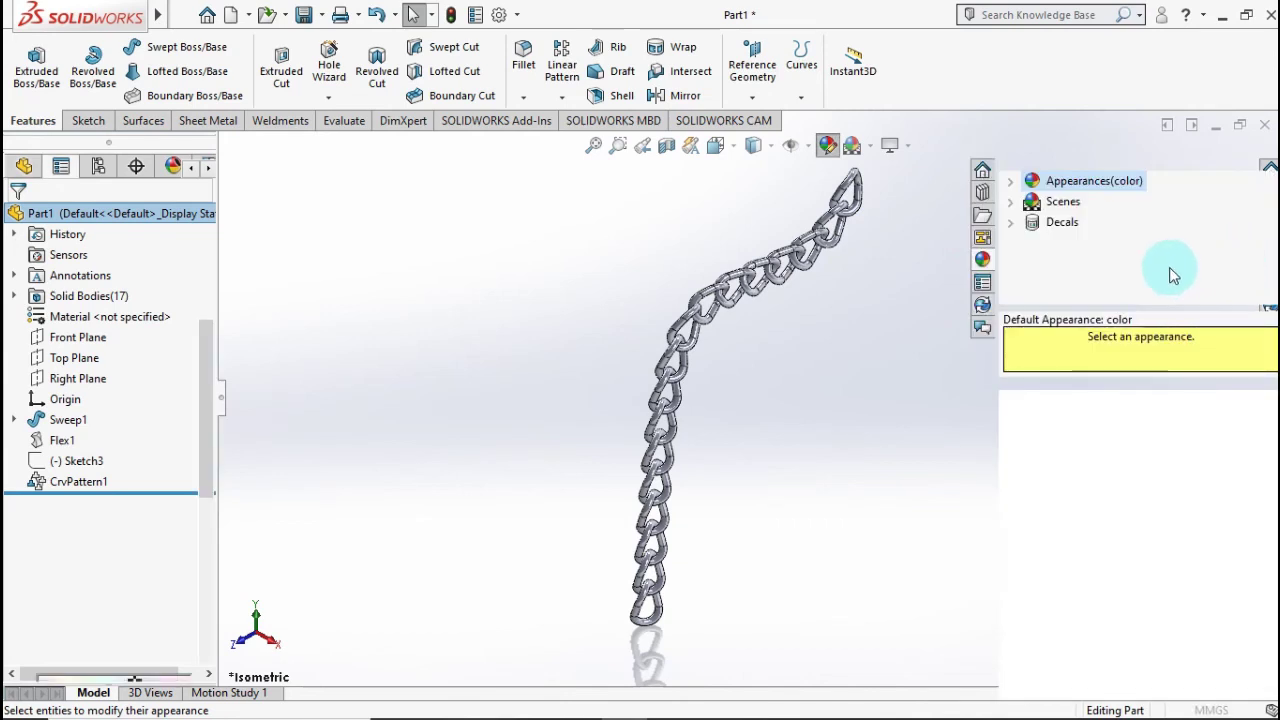
{"action": "left_click", "coordinate": [1012, 182]}
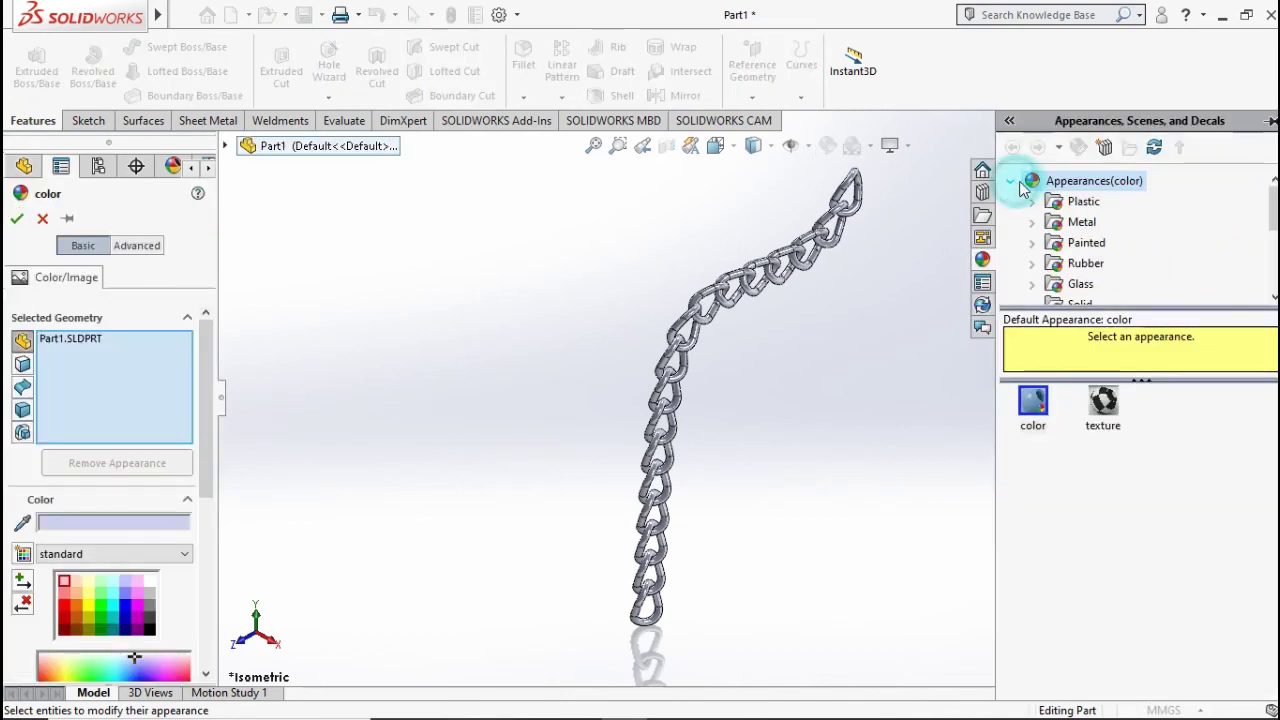
{"action": "left_click", "coordinate": [1031, 220]}
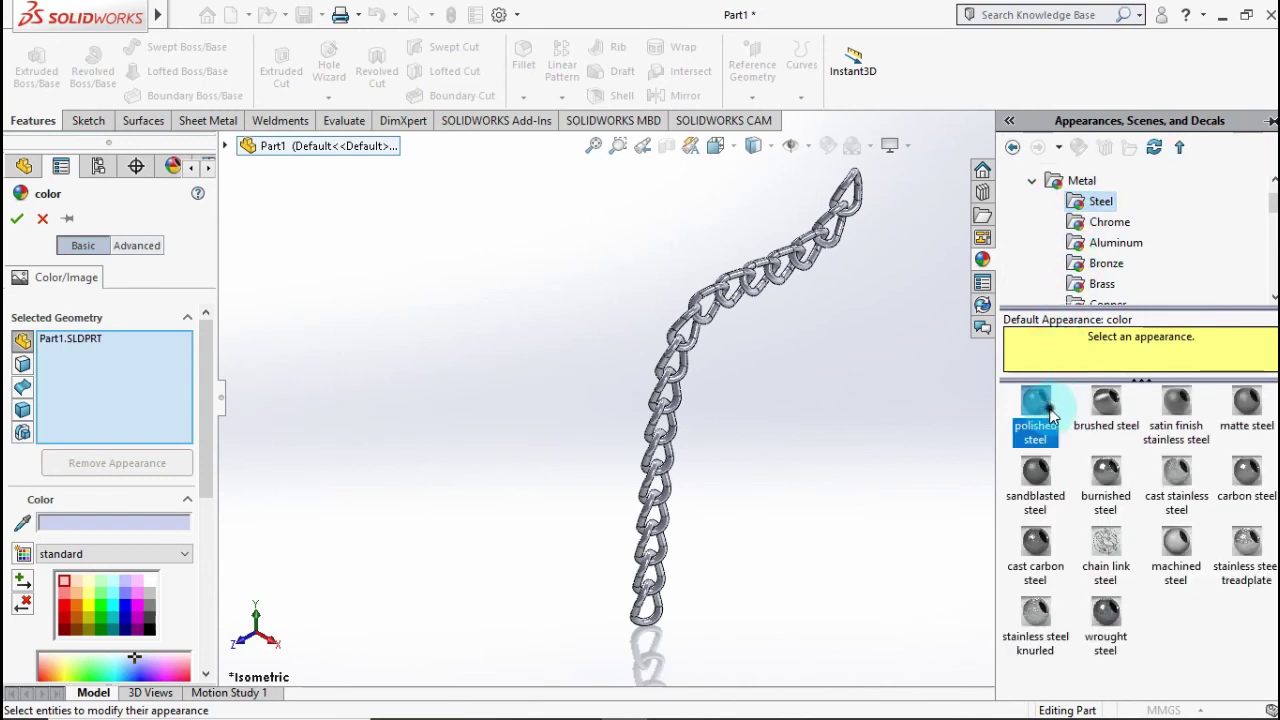
{"action": "left_click", "coordinate": [1038, 405]}
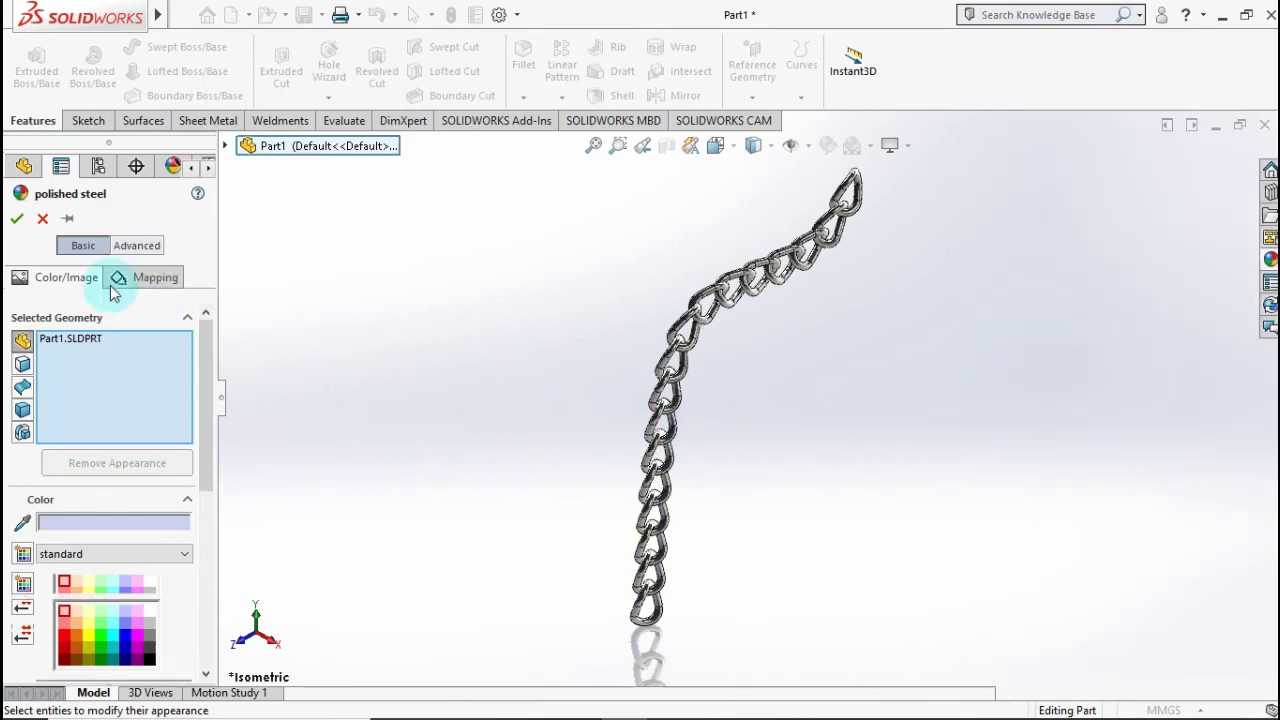
{"action": "left_click", "coordinate": [16, 218]}
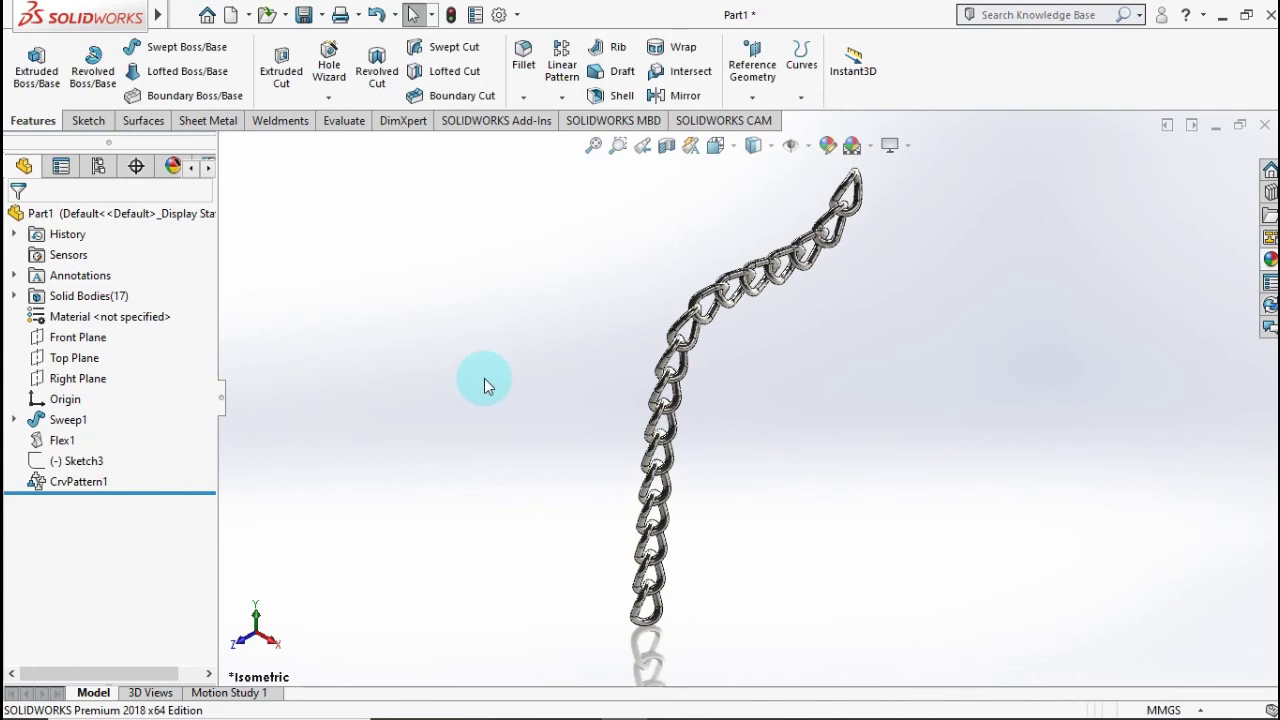
{"action": "middle_click_drag", "start_coordinate": [550, 396], "coordinate": [679, 412]}
{"action": "key", "text": "ctrl+7"}
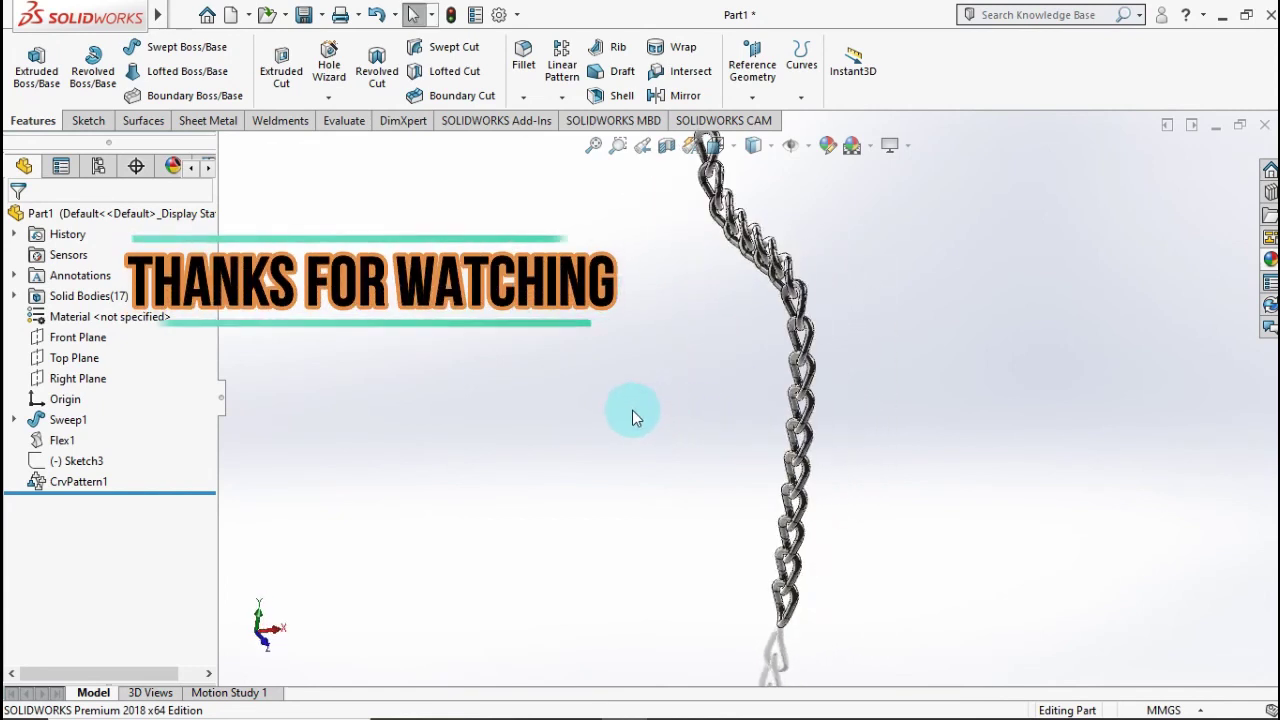
{"action": "left_click_drag", "start_coordinate": [314, 242], "coordinate": [605, 642]}
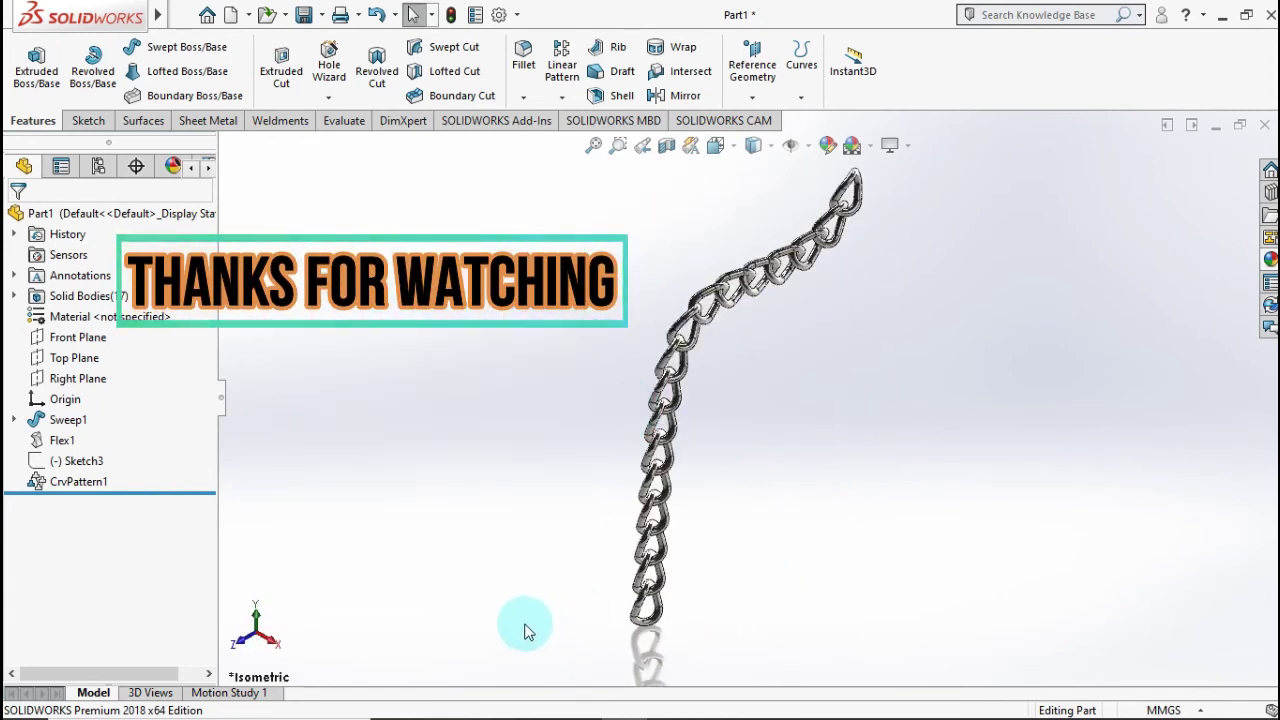